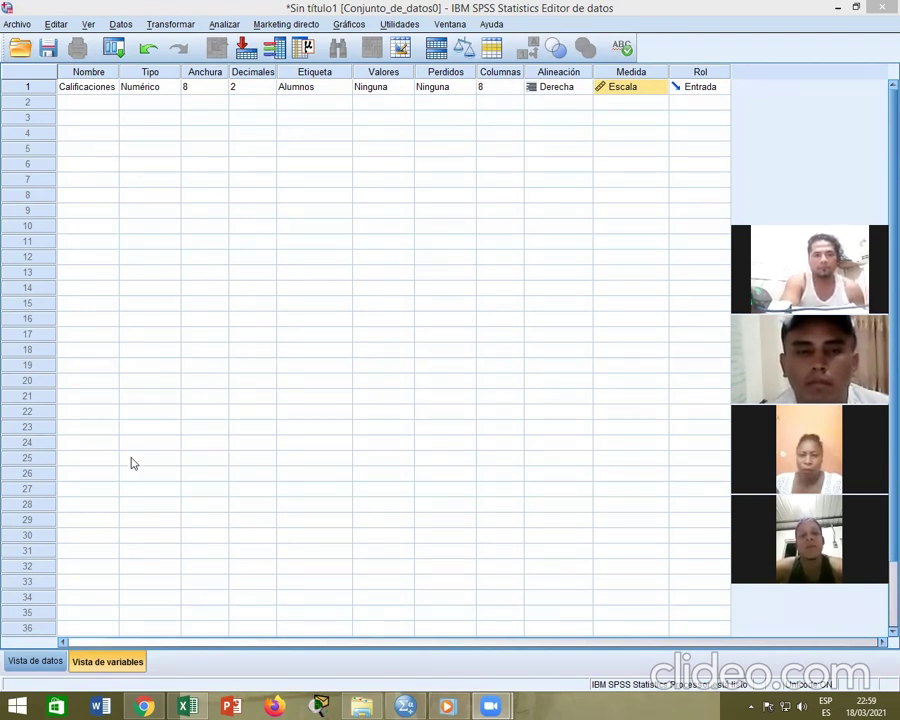
Step: Show the SPSS data view, then switch to Excel and copy the grades in O14:O42 of the TAREA 2 sheet
click(35, 662)
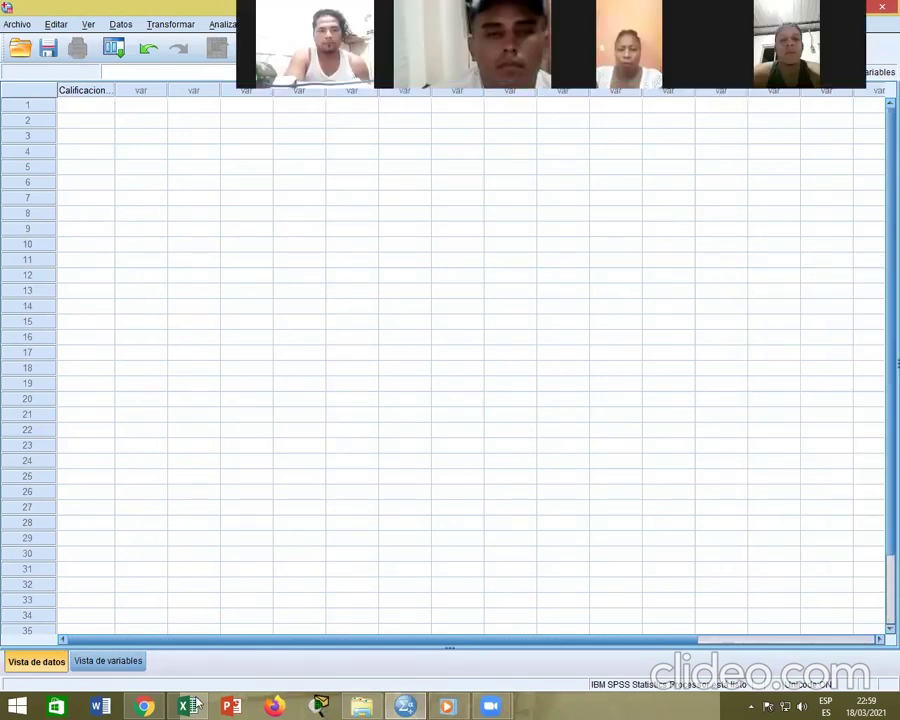
key(alt+Tab)
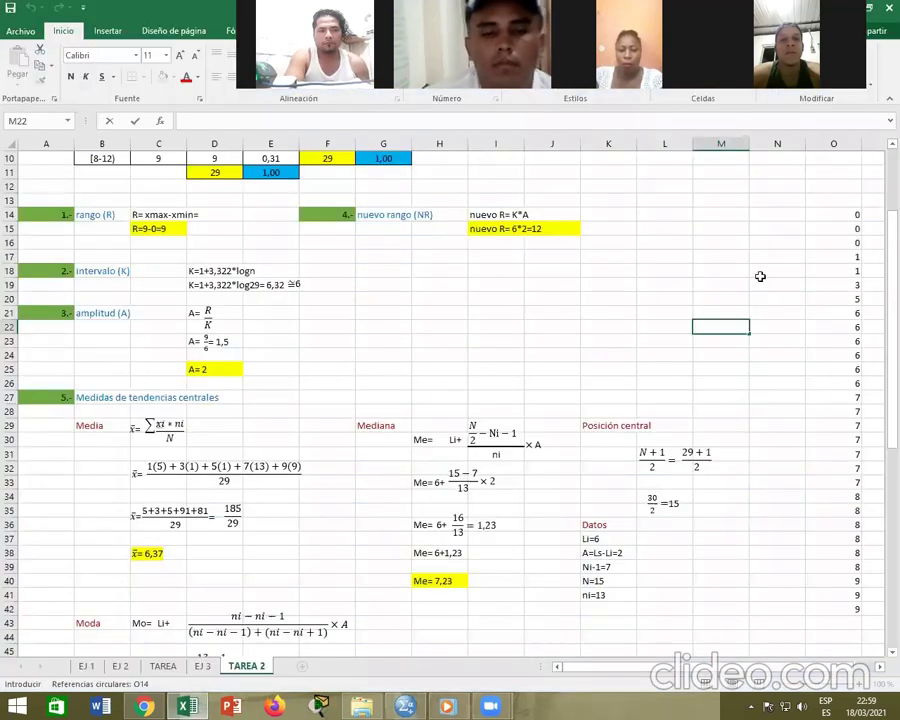
click(778, 256)
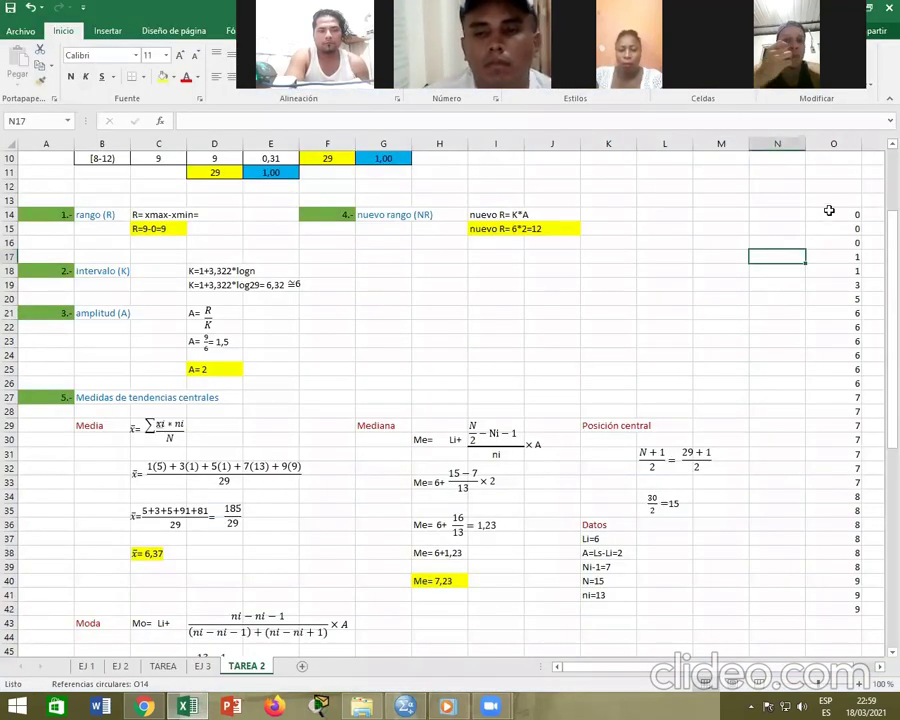
drag(829, 212, 846, 604)
right_click(828, 457)
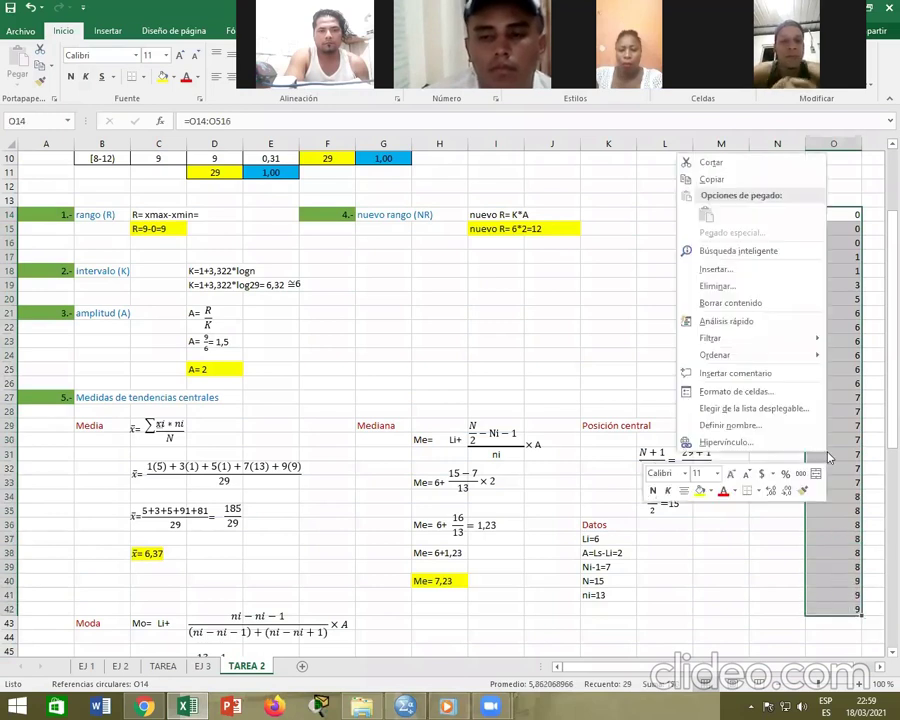
click(734, 177)
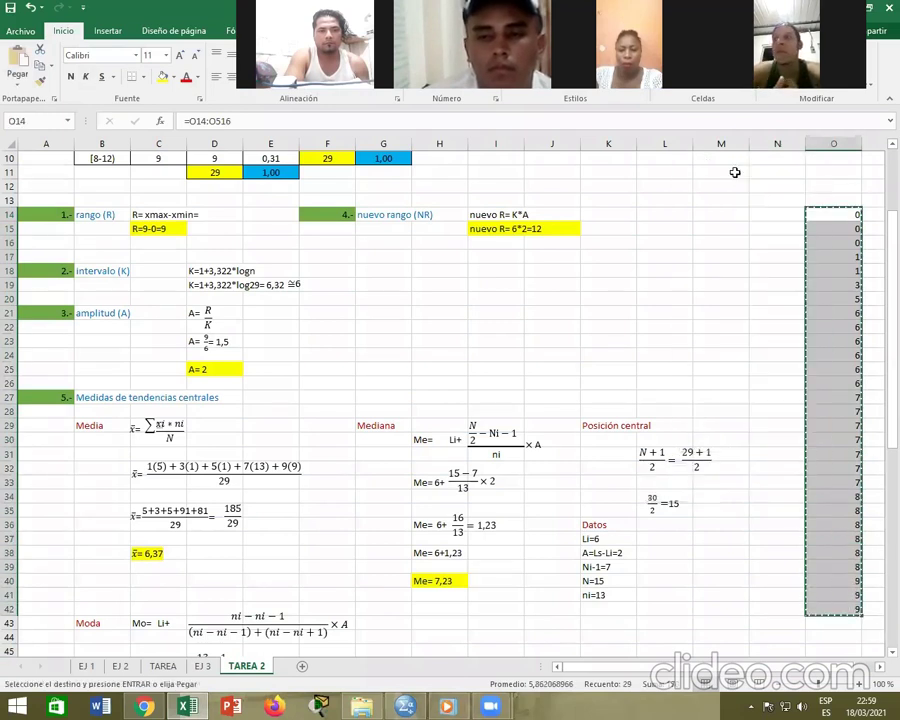
Step: Switch to the SPSS data editor and paste the copied grades into rows 1 to 29 of the Calificaciones column
click(404, 706)
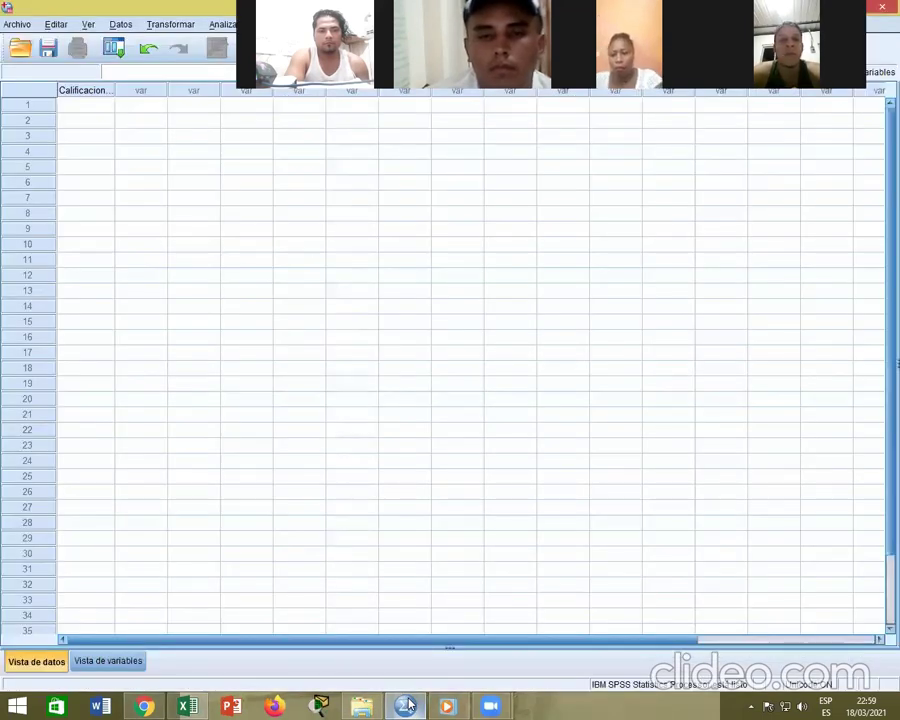
drag(85, 105, 90, 507)
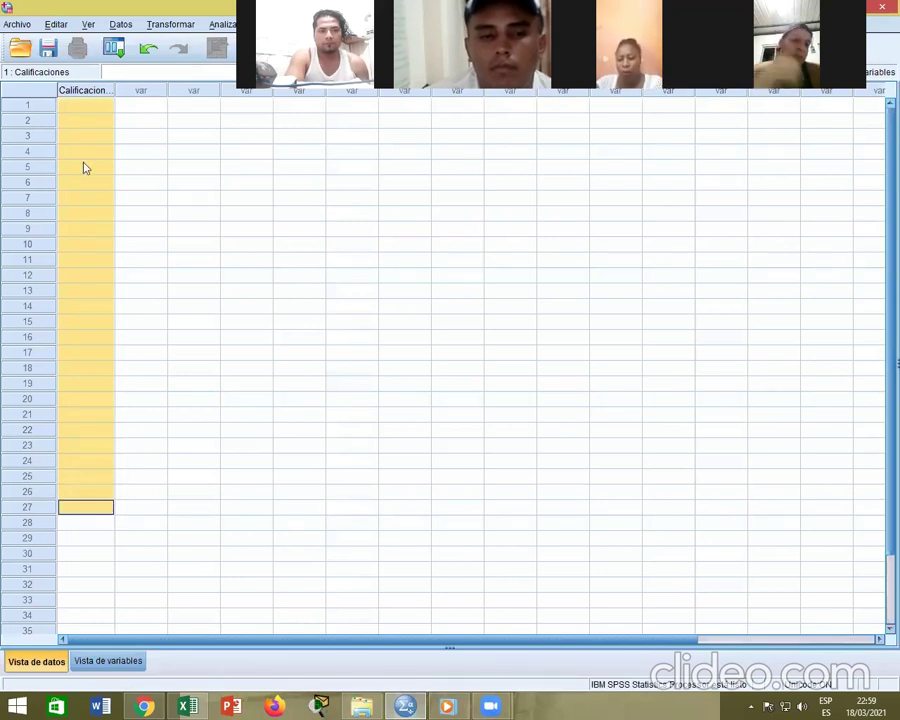
click(89, 508)
drag(87, 104, 77, 539)
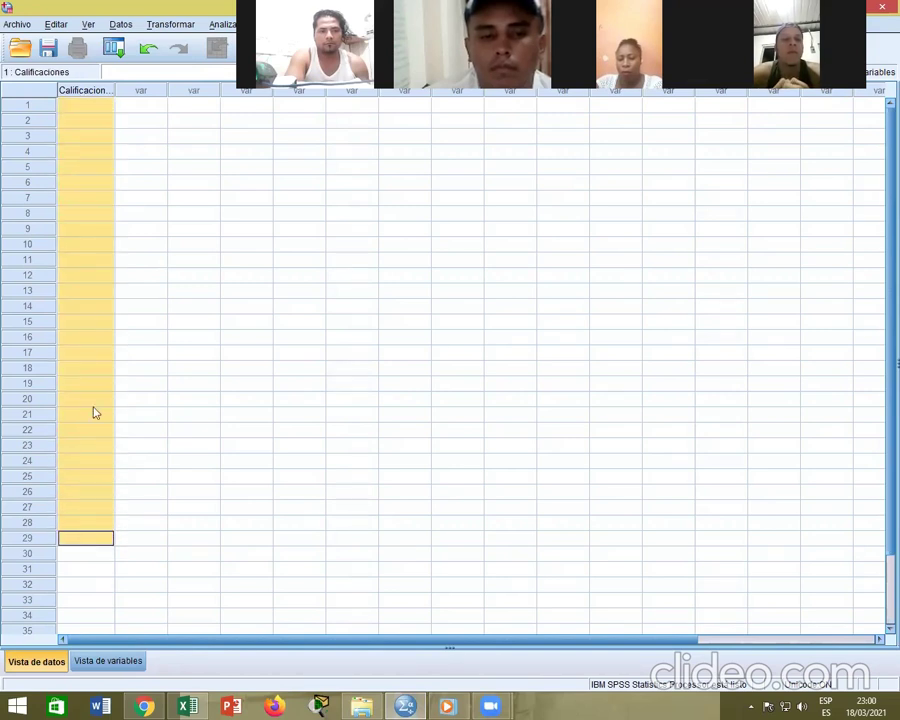
right_click(90, 252)
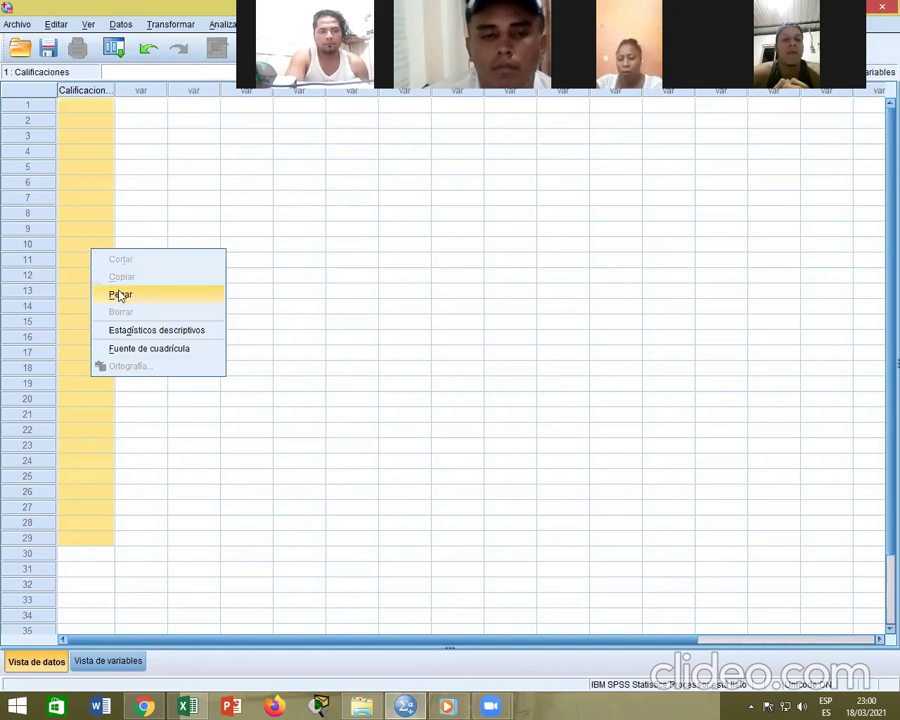
click(119, 294)
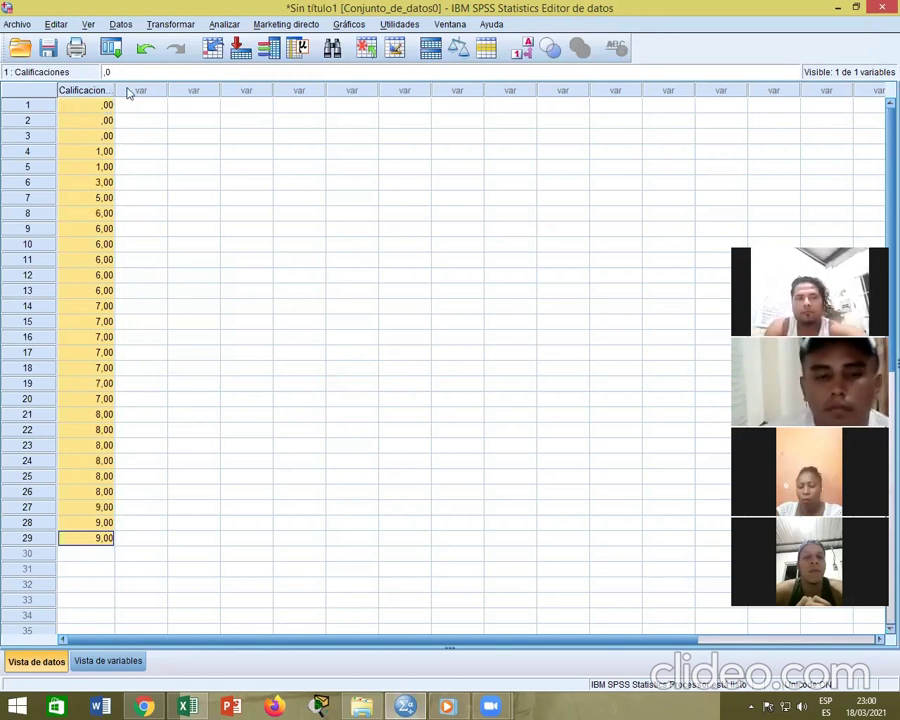
Step: Run a Frequencies analysis on the Alumnos [Calificaciones] variable with the Rango statistic and frequency tables
click(222, 25)
mouse_move(255, 64)
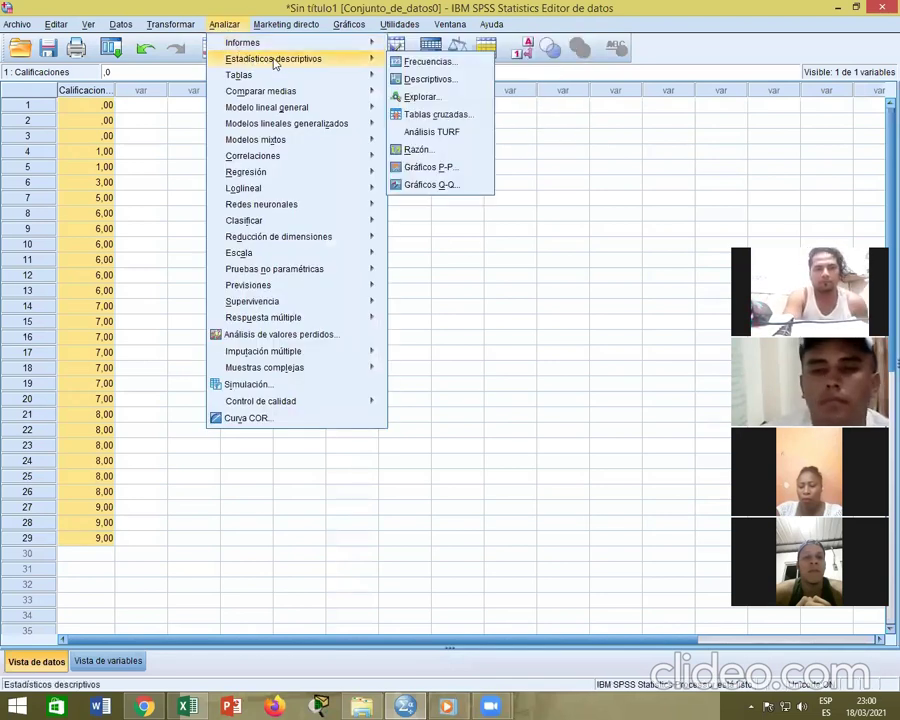
click(430, 61)
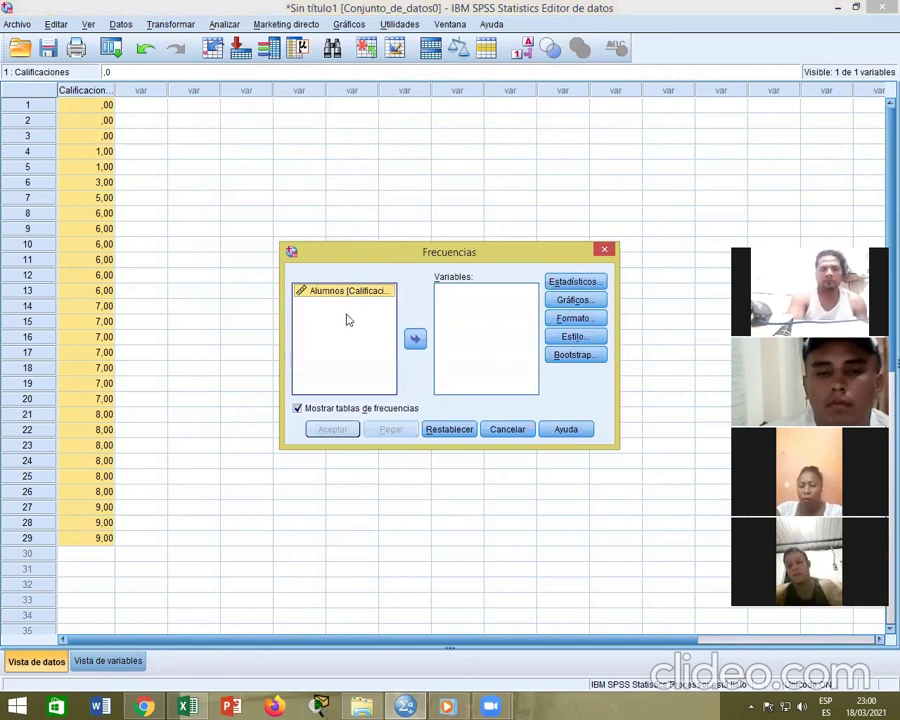
click(415, 341)
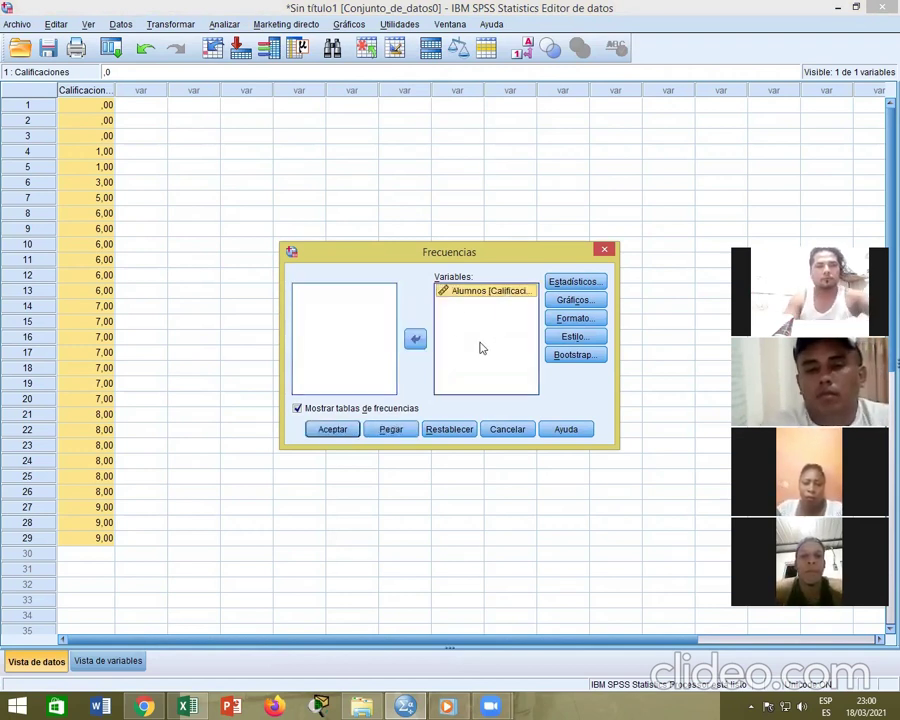
click(573, 284)
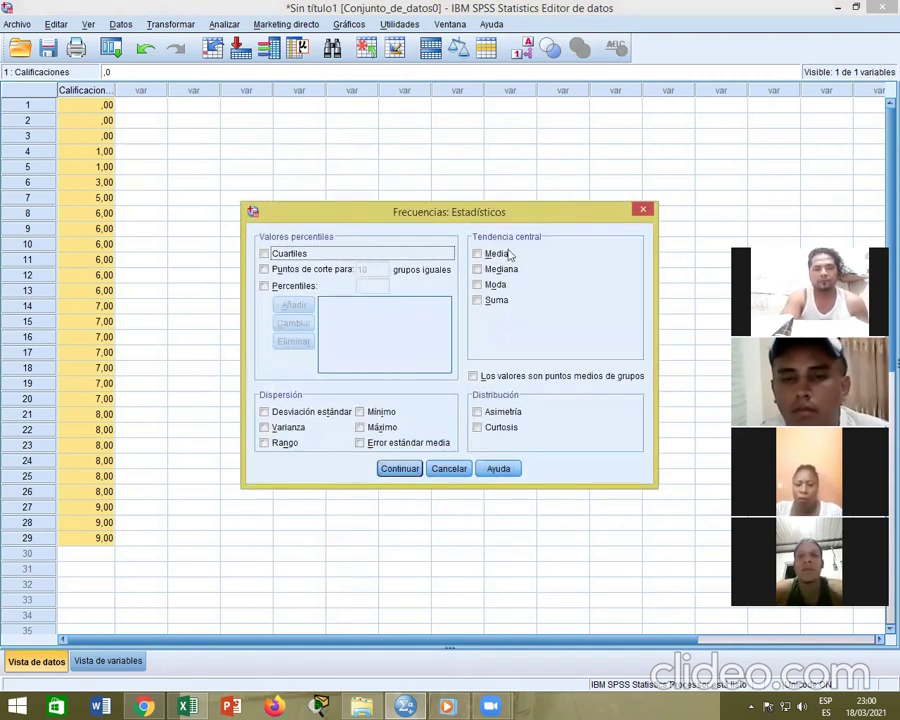
click(265, 443)
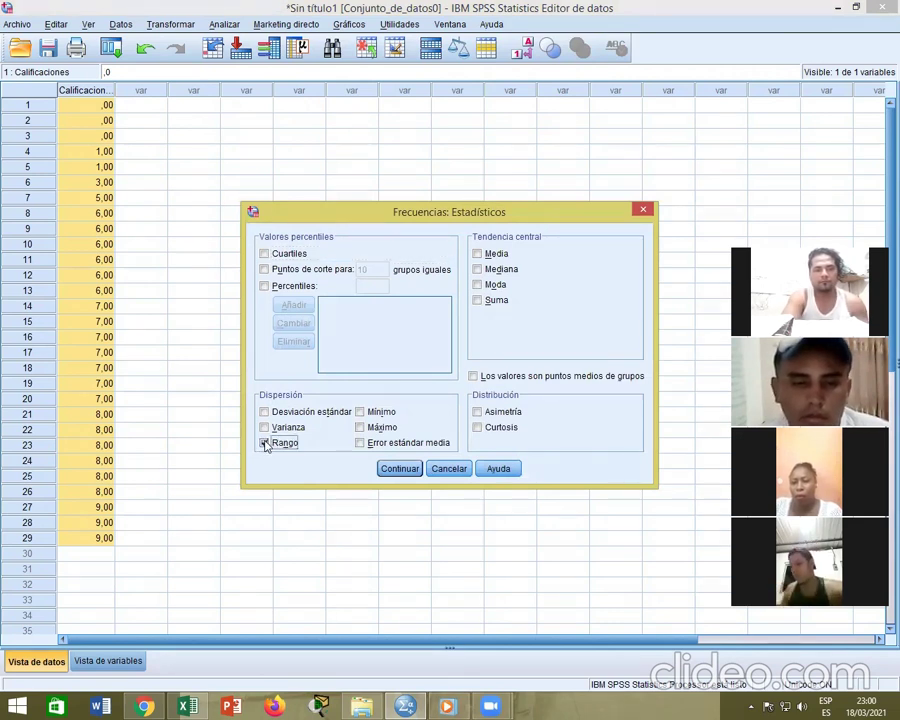
click(398, 469)
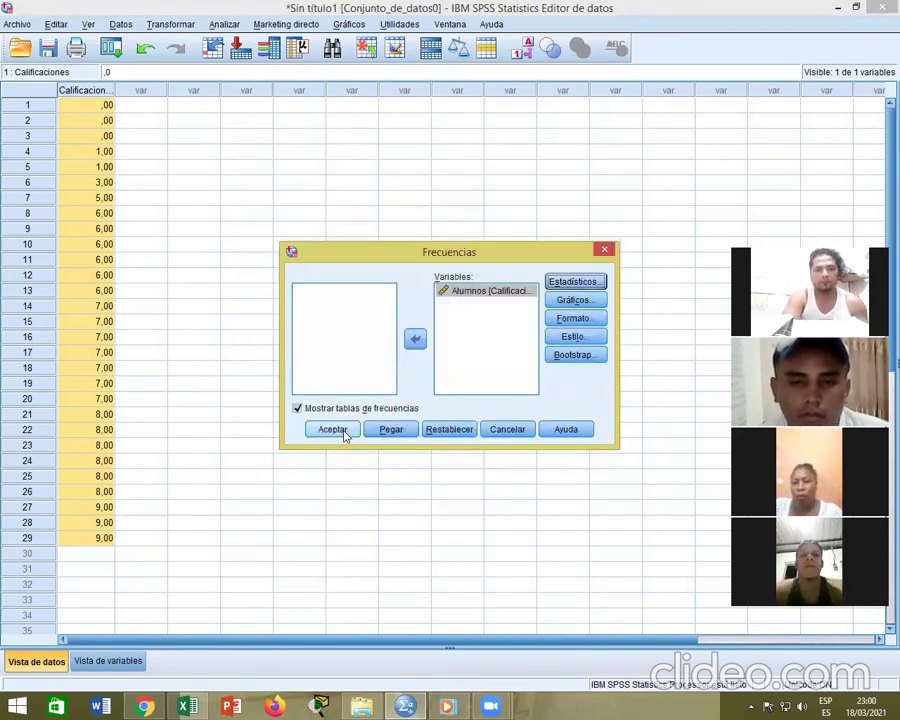
click(333, 429)
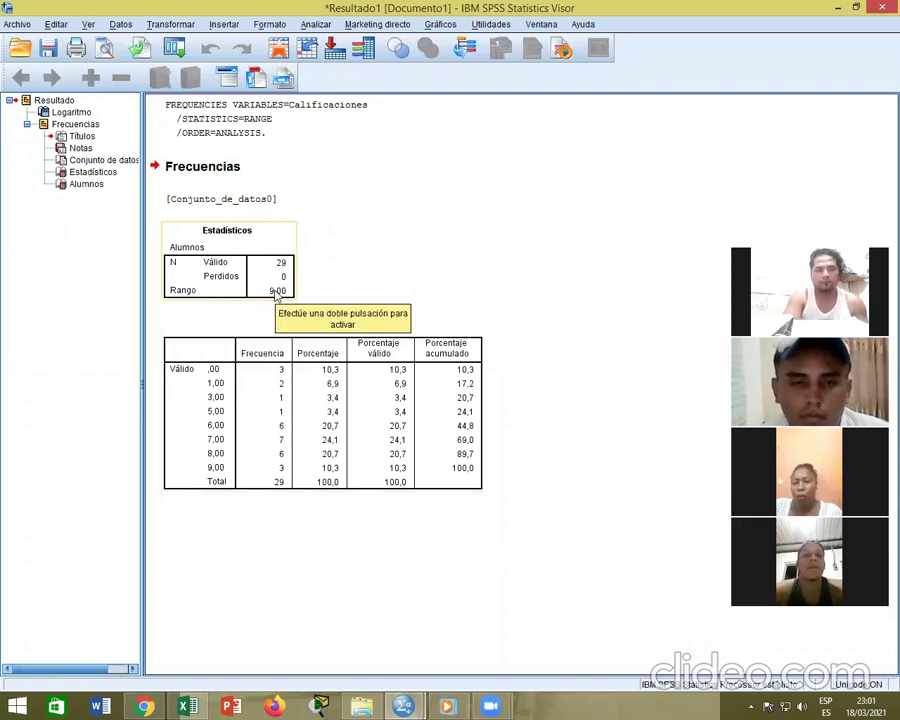
Step: Compare the range with the manual calculation on Excel's TAREA 2 sheet and return to the SPSS data editor
click(187, 707)
scroll(100, 420, up, 3)
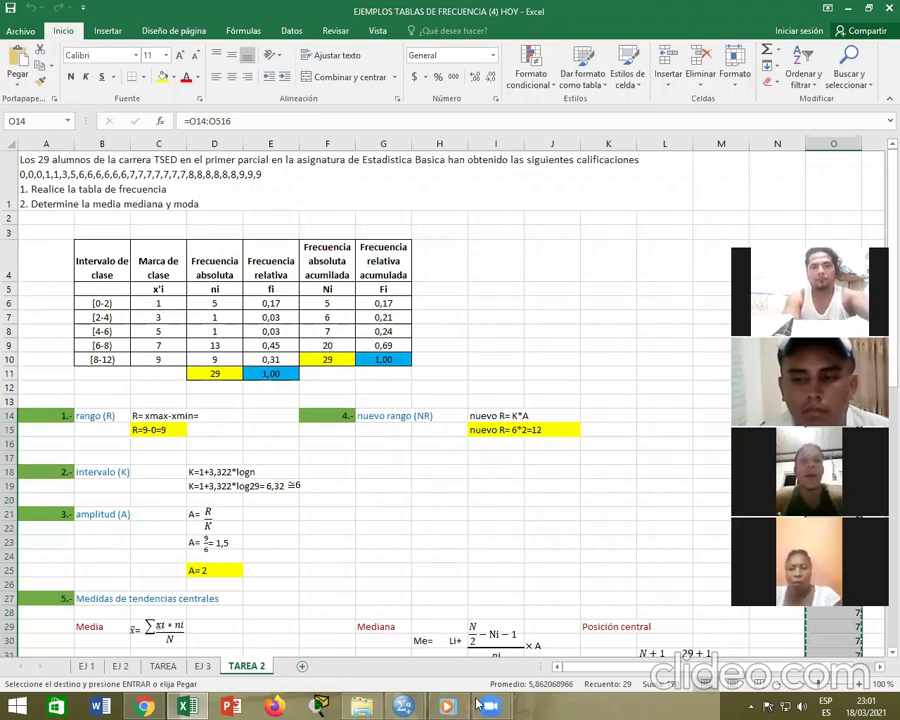
mouse_move(400, 700)
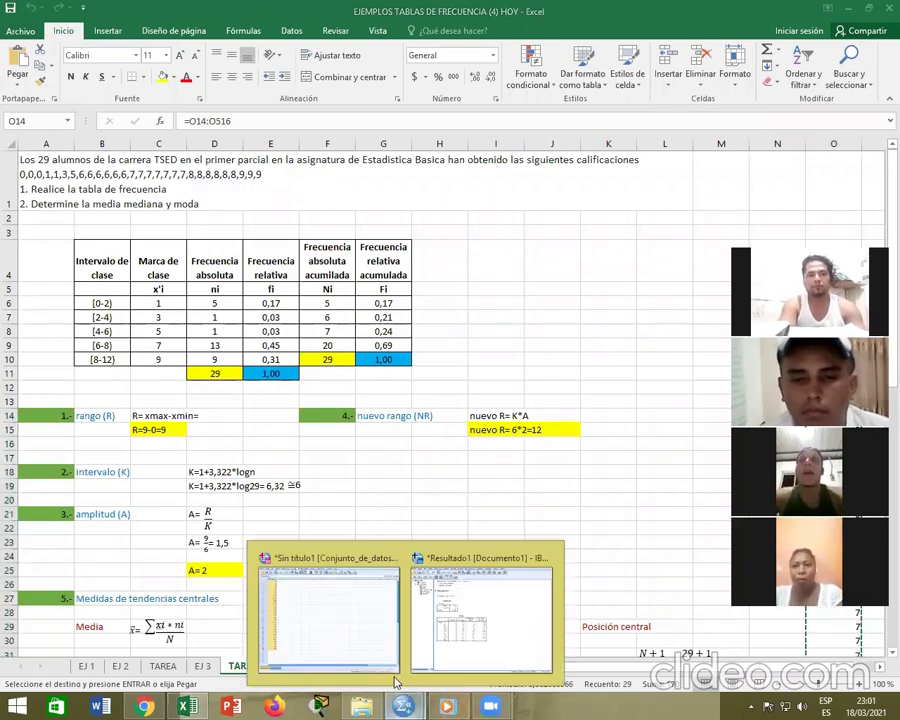
click(344, 640)
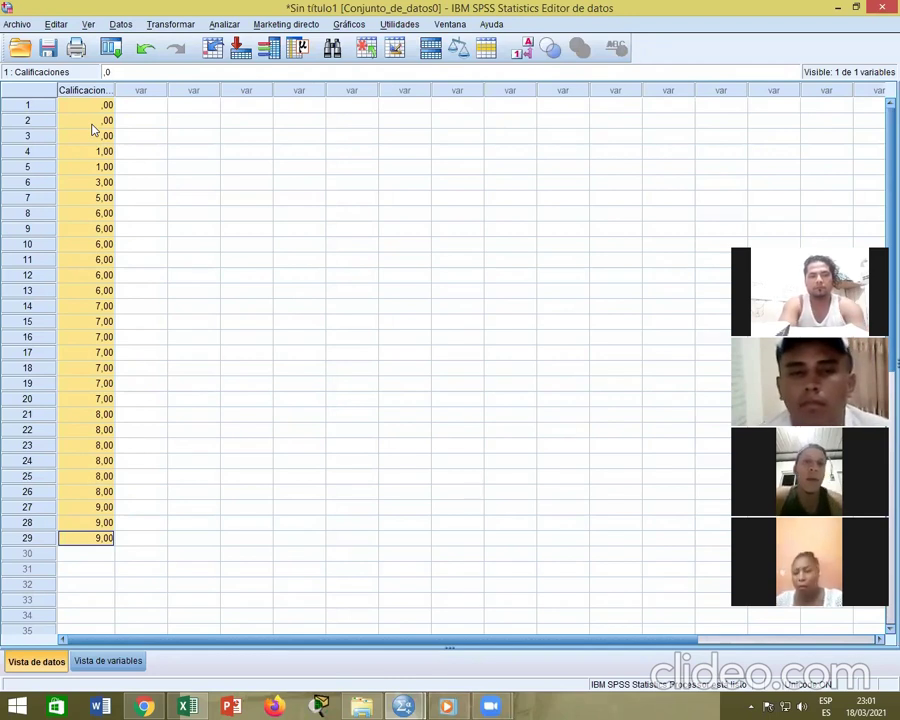
Step: Run Frequencies on the Alumnos variable again with Rango turned off and Media as the only statistic
click(222, 24)
mouse_move(270, 62)
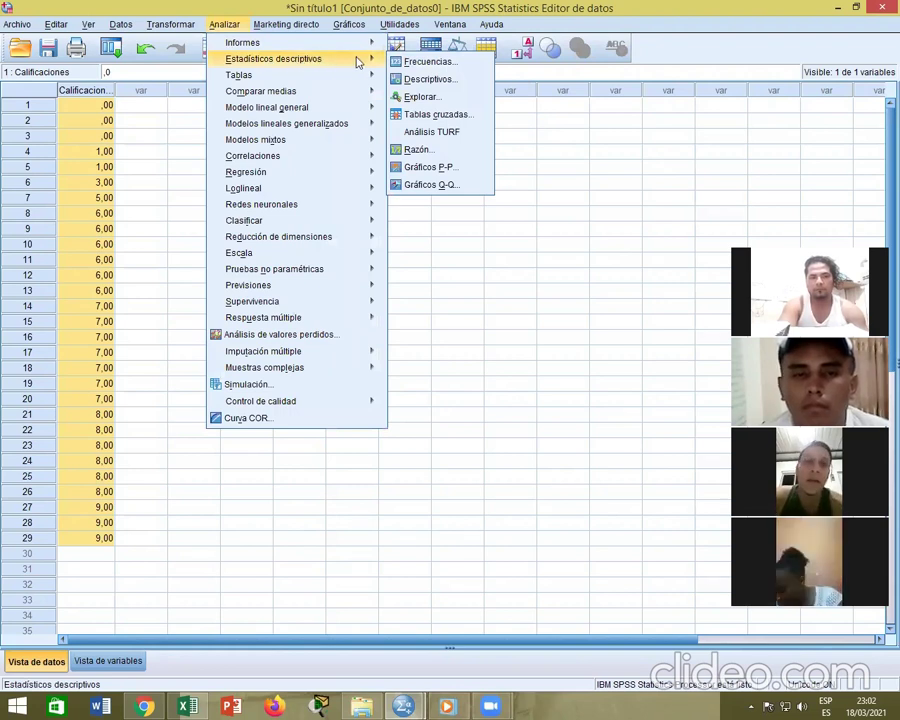
click(423, 63)
click(583, 283)
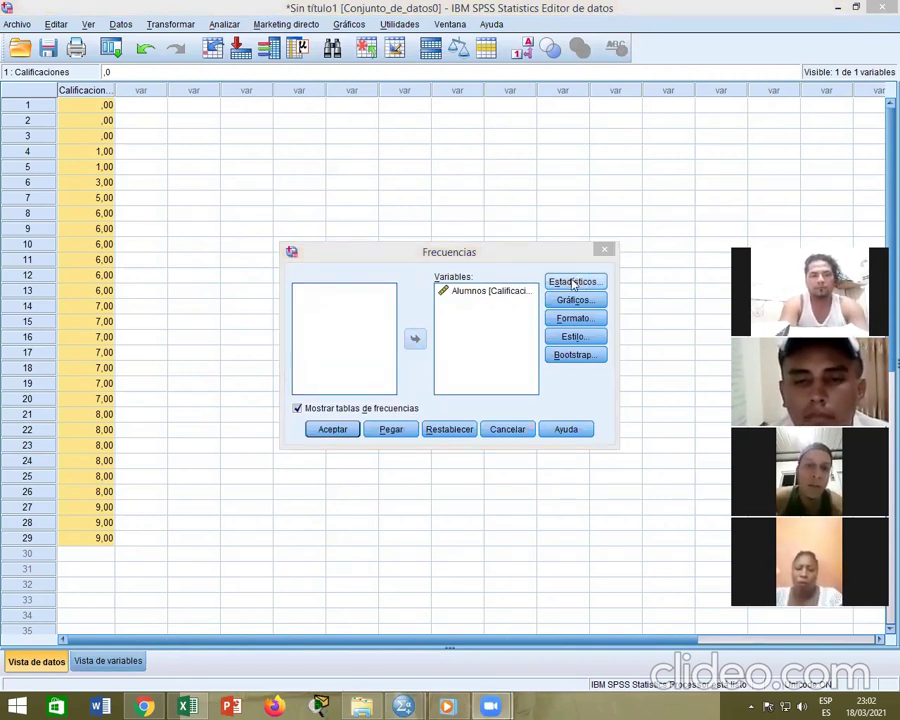
click(575, 283)
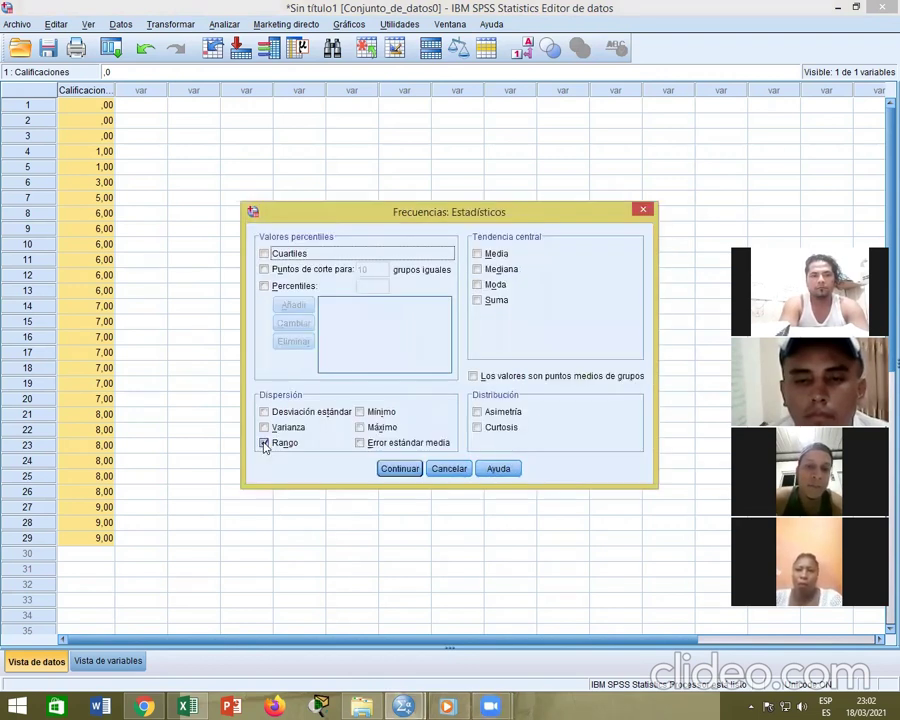
click(265, 443)
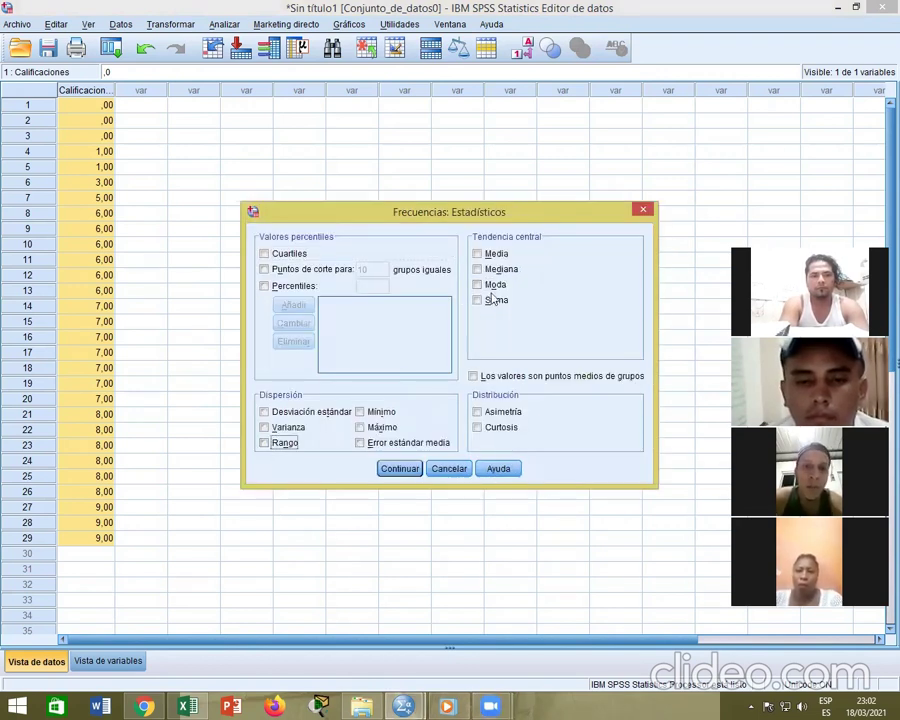
click(477, 254)
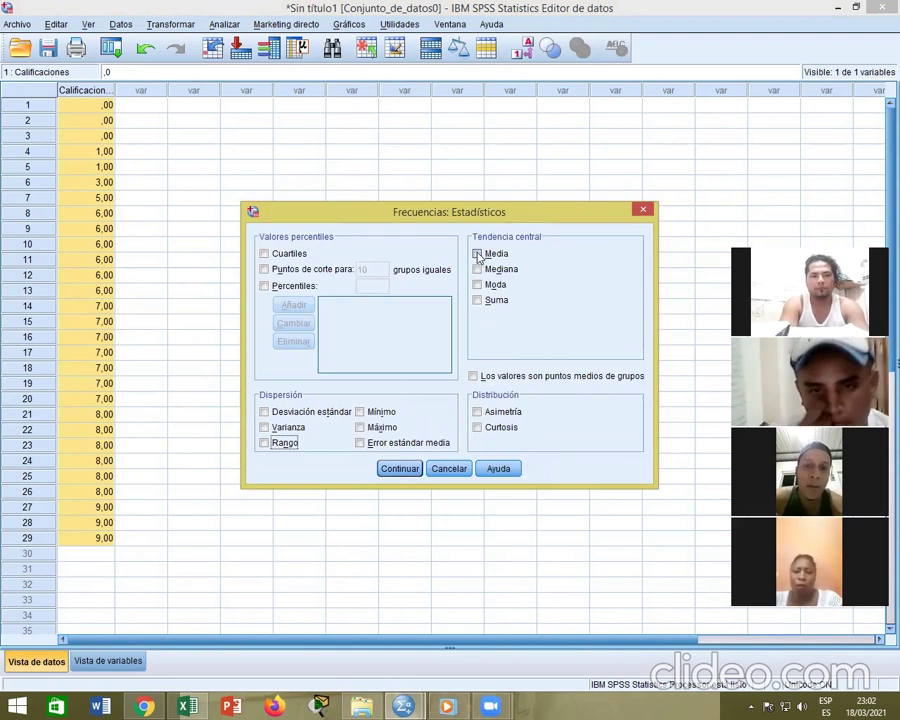
click(409, 469)
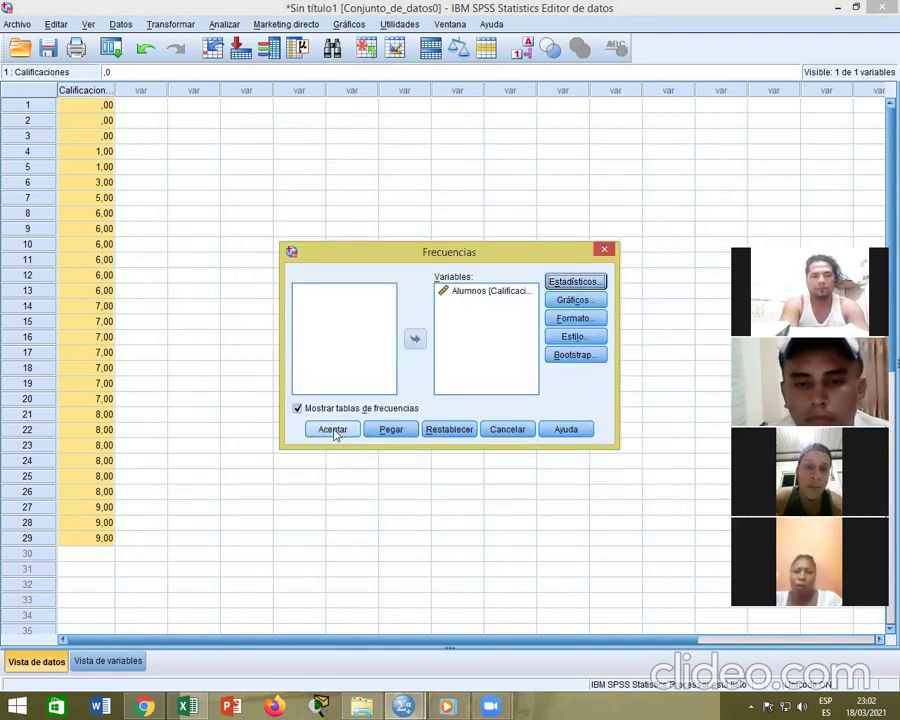
click(334, 432)
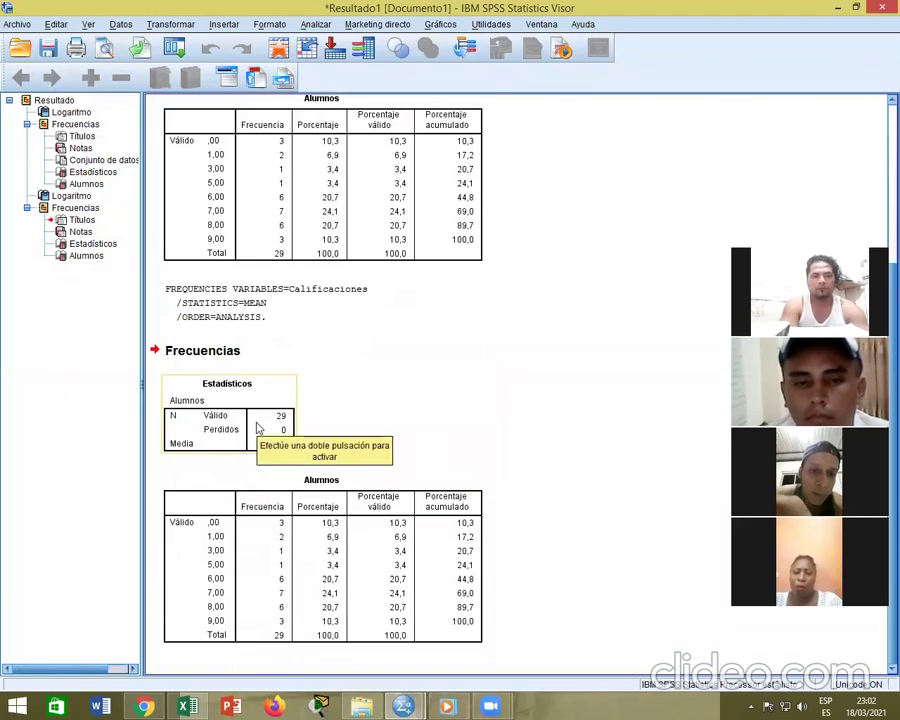
Step: Compare the mean with the manual Media calculation on Excel's TAREA 2 sheet and return to the SPSS data editor
click(390, 401)
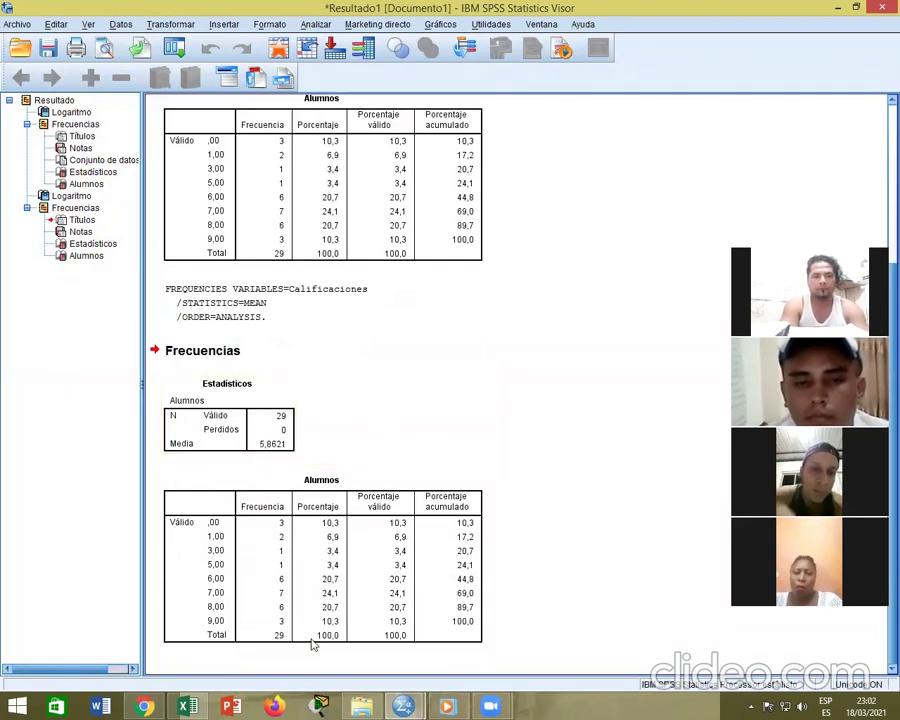
mouse_move(187, 706)
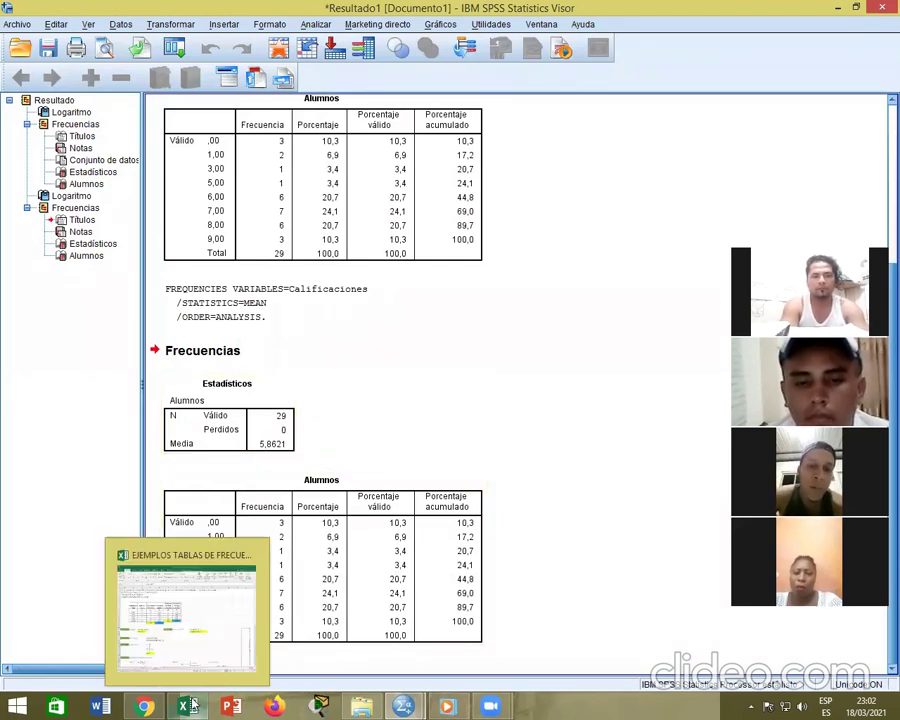
click(186, 612)
scroll(210, 429, down, 6)
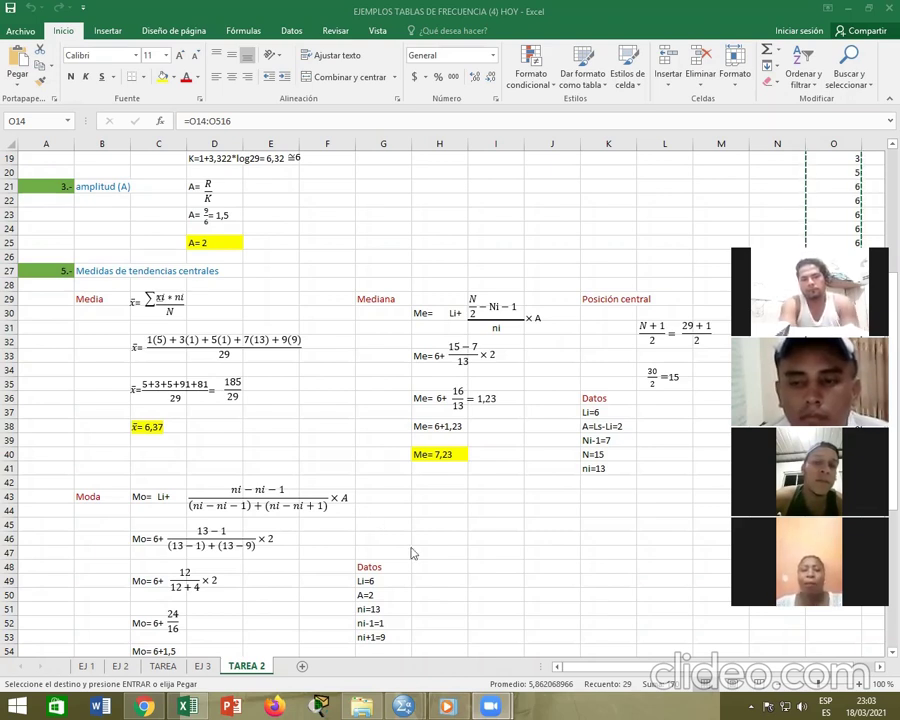
mouse_move(402, 705)
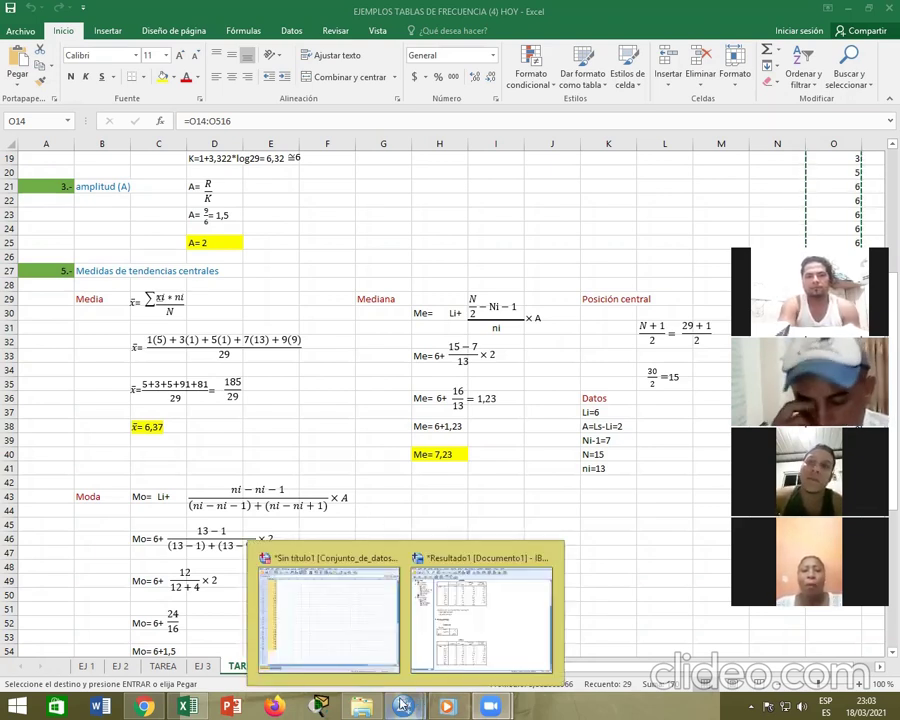
click(357, 648)
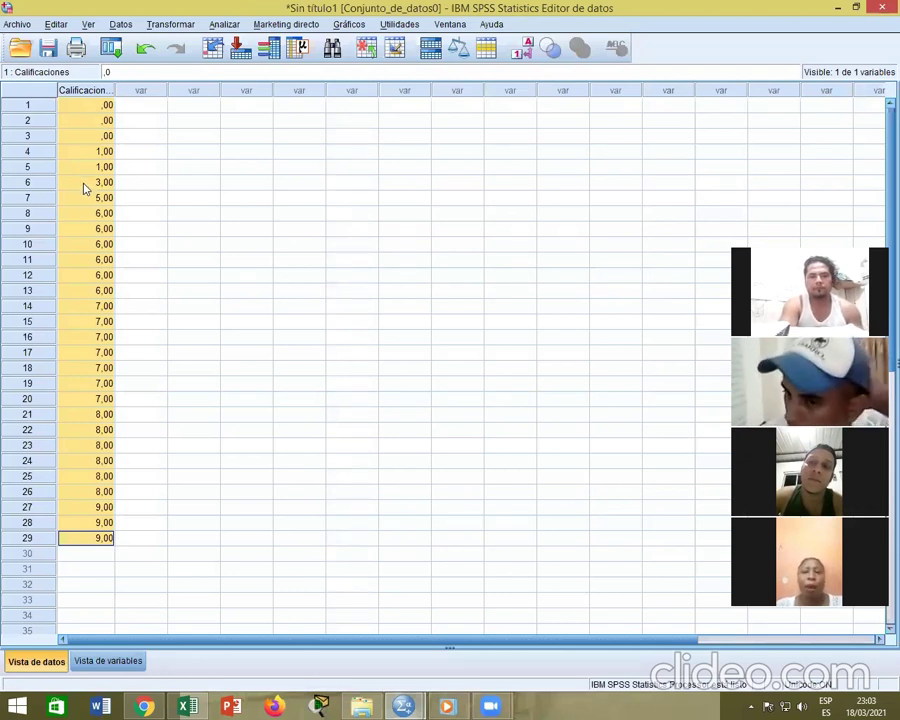
Step: Run Frequencies on the Alumnos variable with Media turned off and Mediana as the only statistic
click(222, 25)
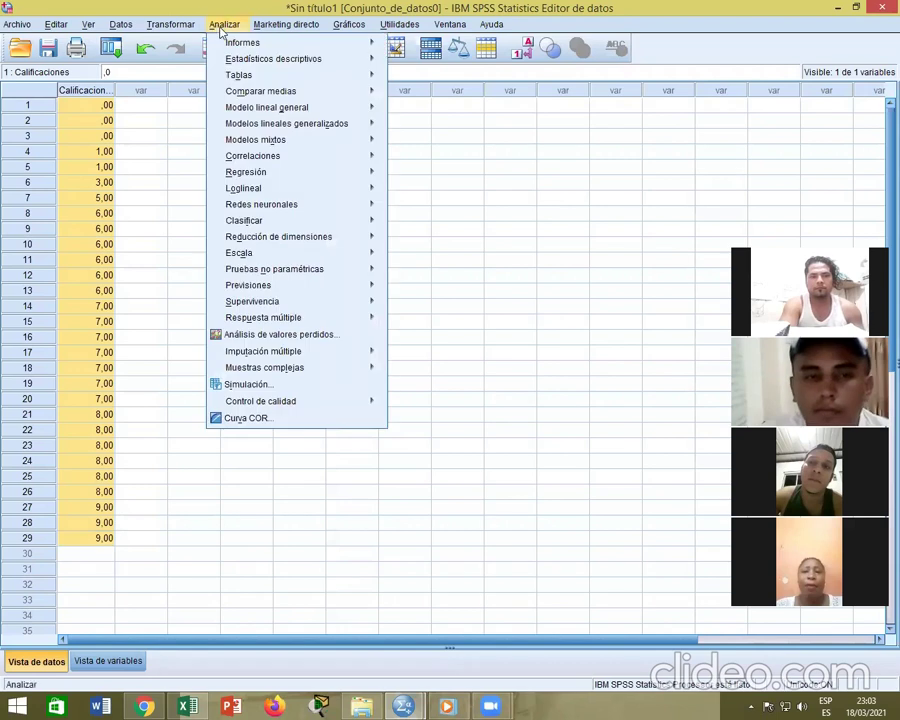
mouse_move(297, 62)
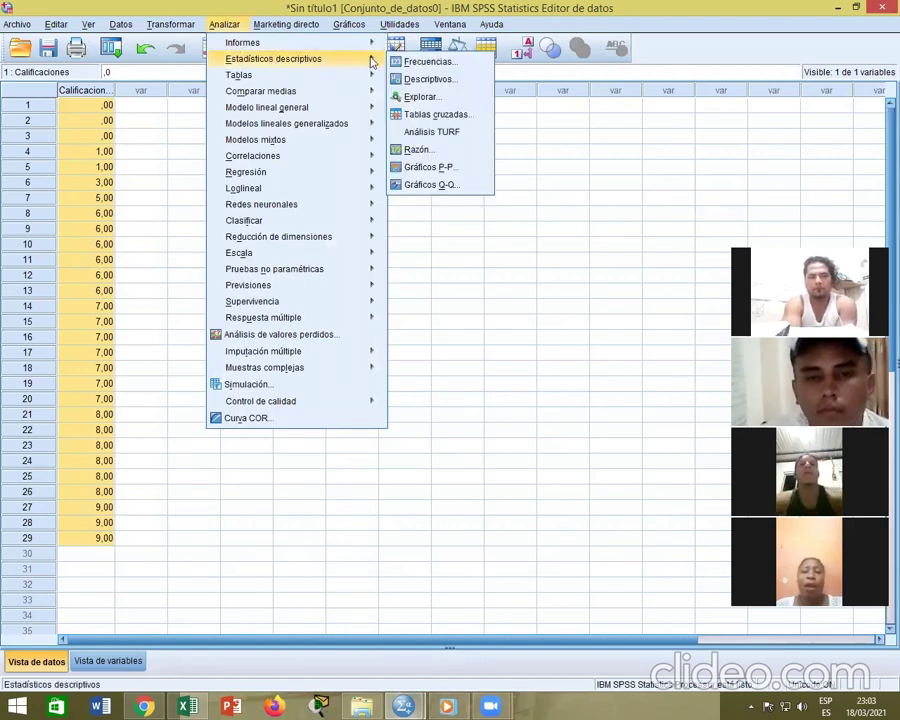
click(427, 63)
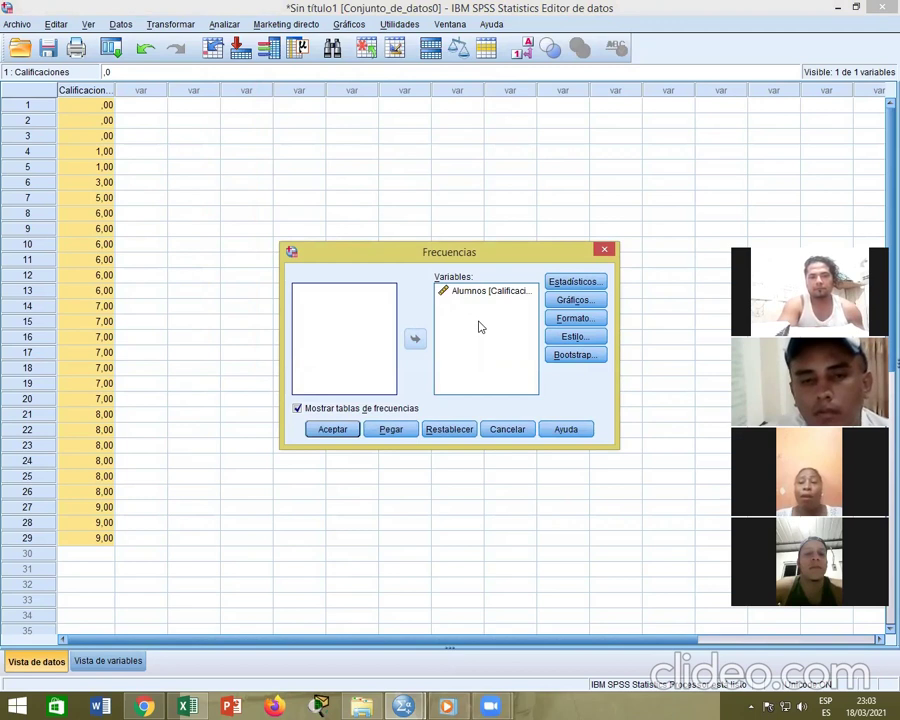
click(575, 282)
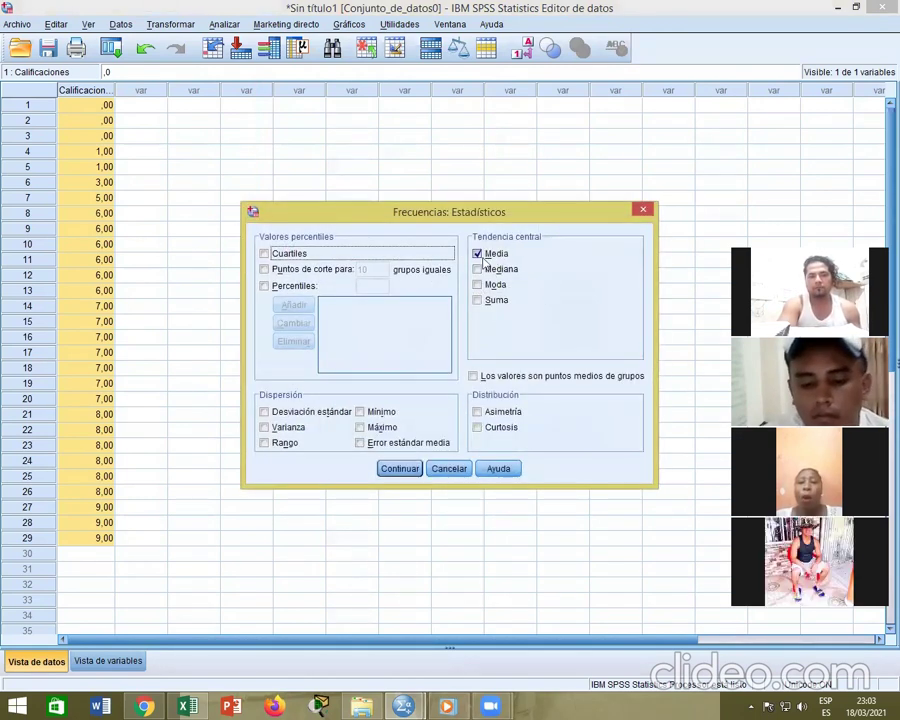
click(478, 254)
click(477, 269)
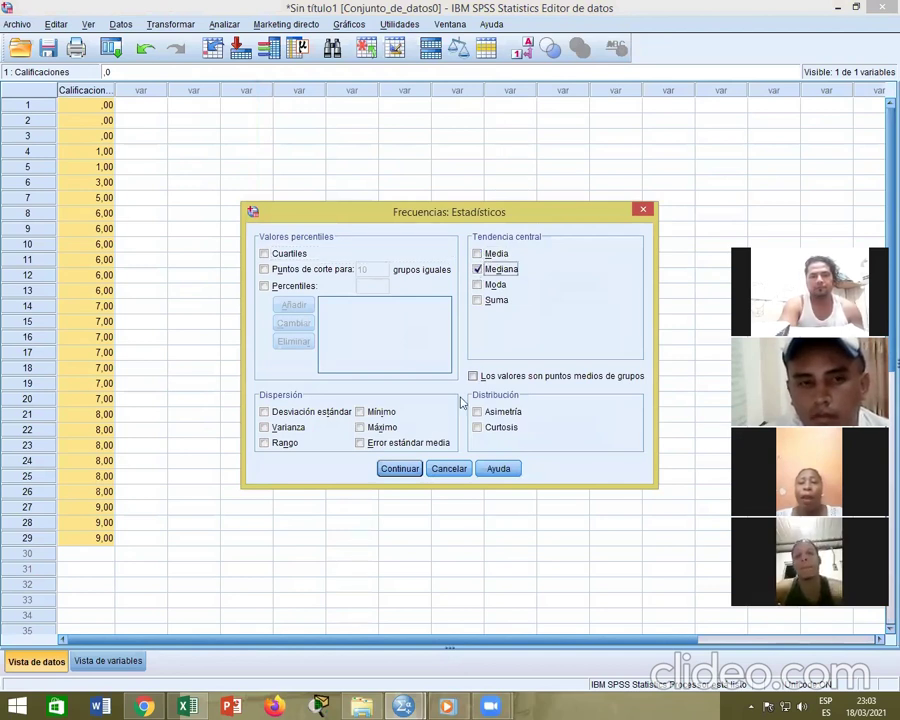
click(399, 467)
click(331, 431)
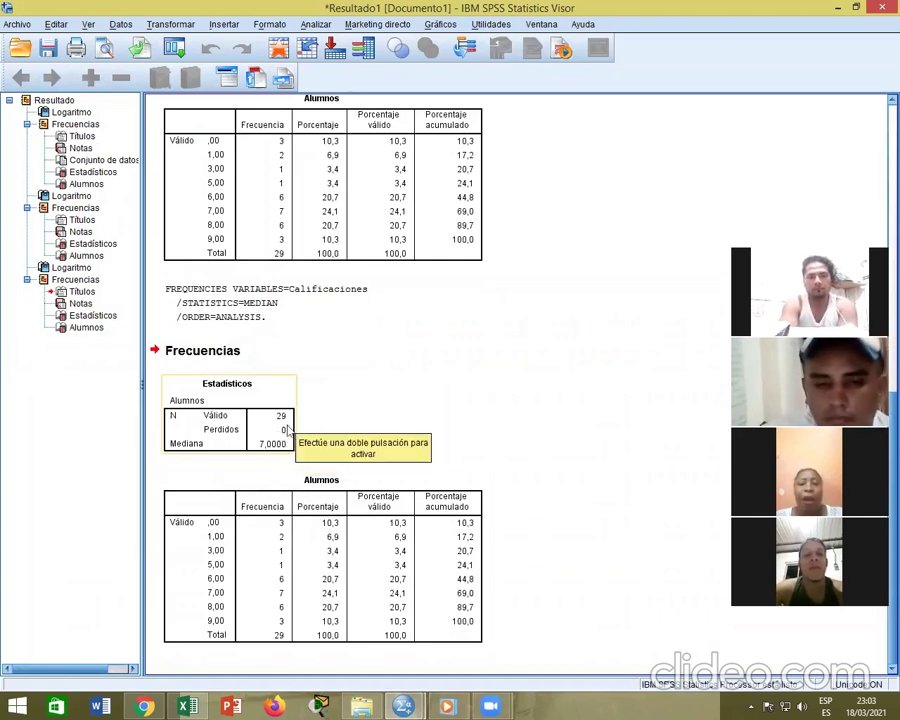
Step: Compare the median with the manual Mediana calculation on Excel's TAREA 2 sheet and return to the SPSS data editor
mouse_move(187, 706)
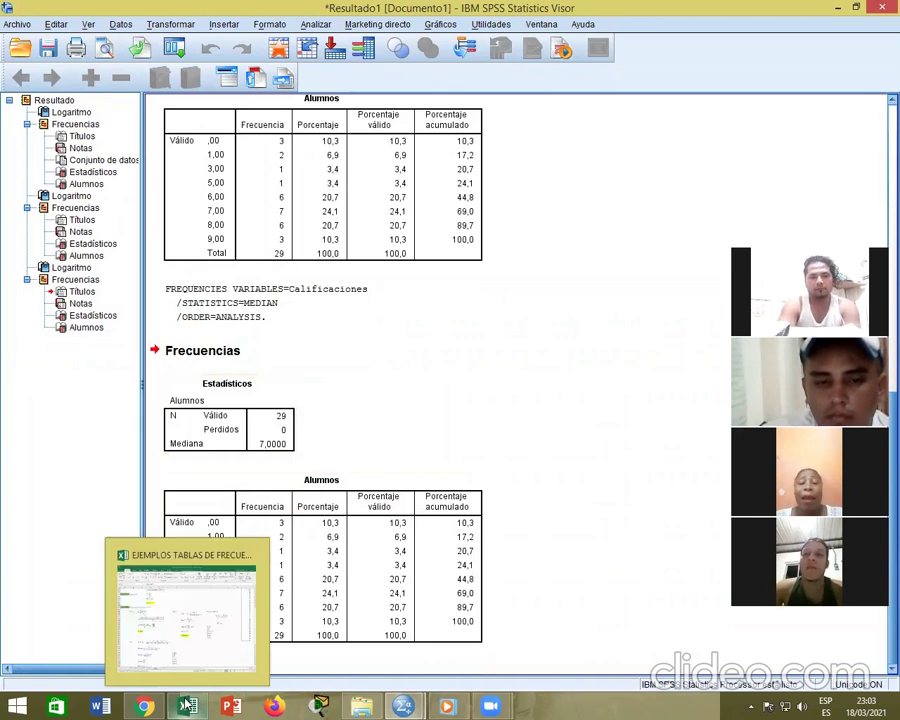
click(223, 584)
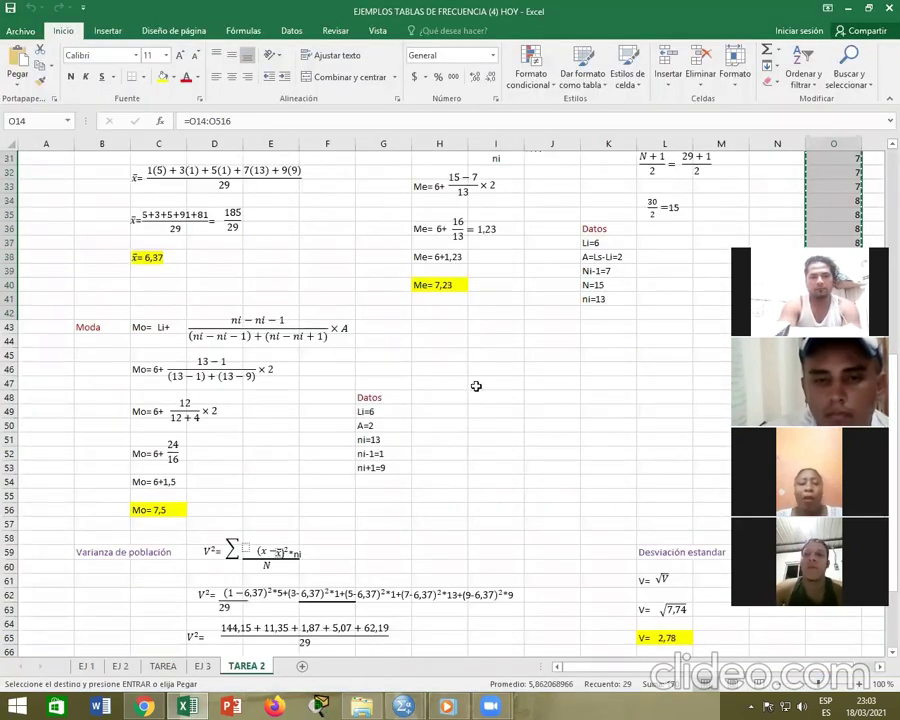
scroll(468, 390, up, 3)
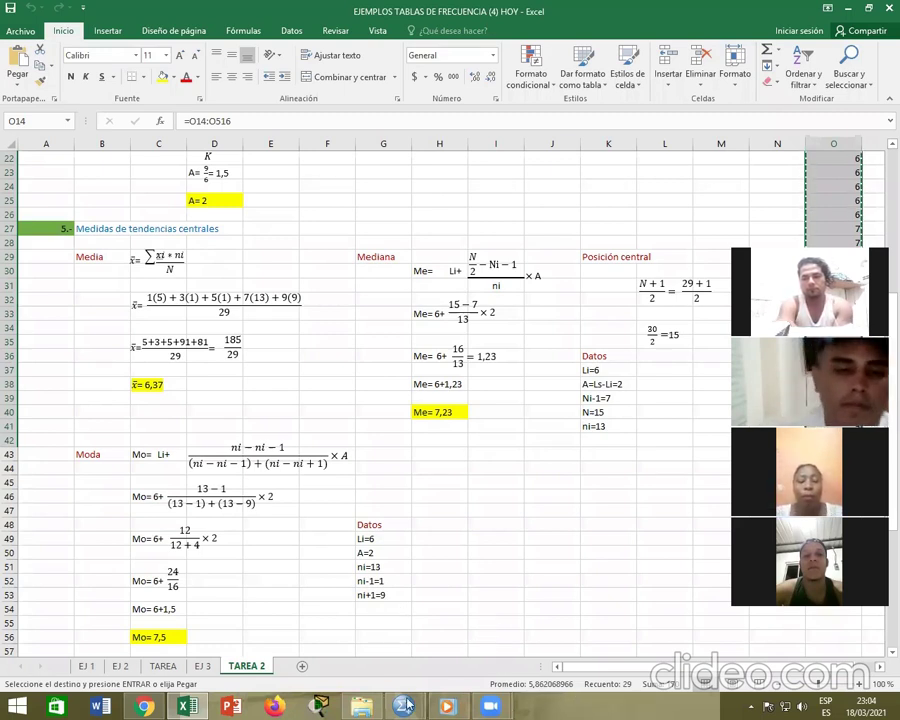
mouse_move(403, 706)
click(356, 626)
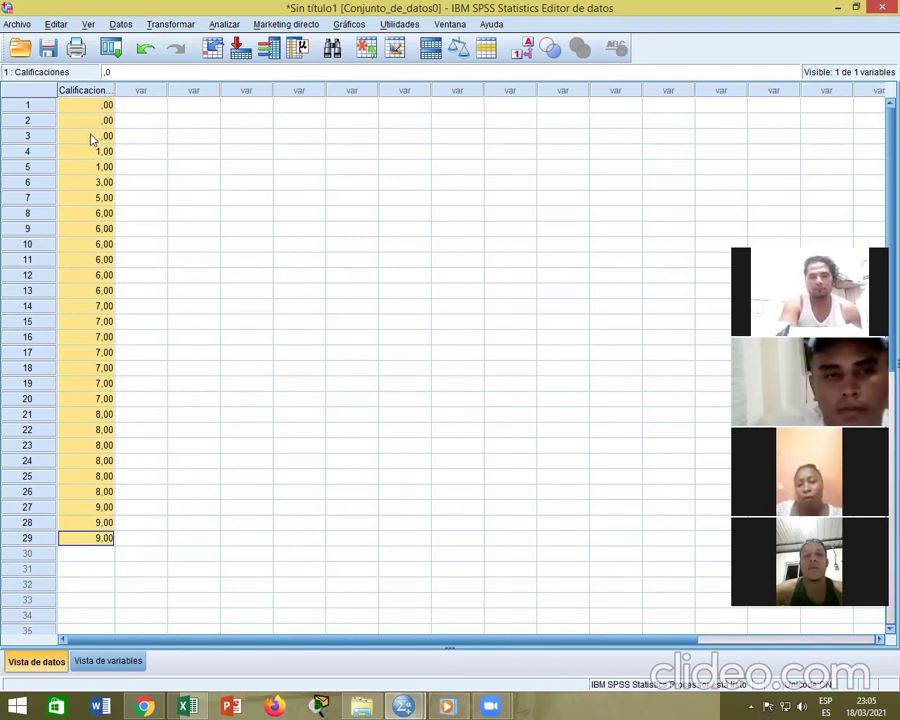
Step: Run Frequencies on the Alumnos variable with Mediana turned off and Moda as the only statistic
click(222, 25)
mouse_move(282, 61)
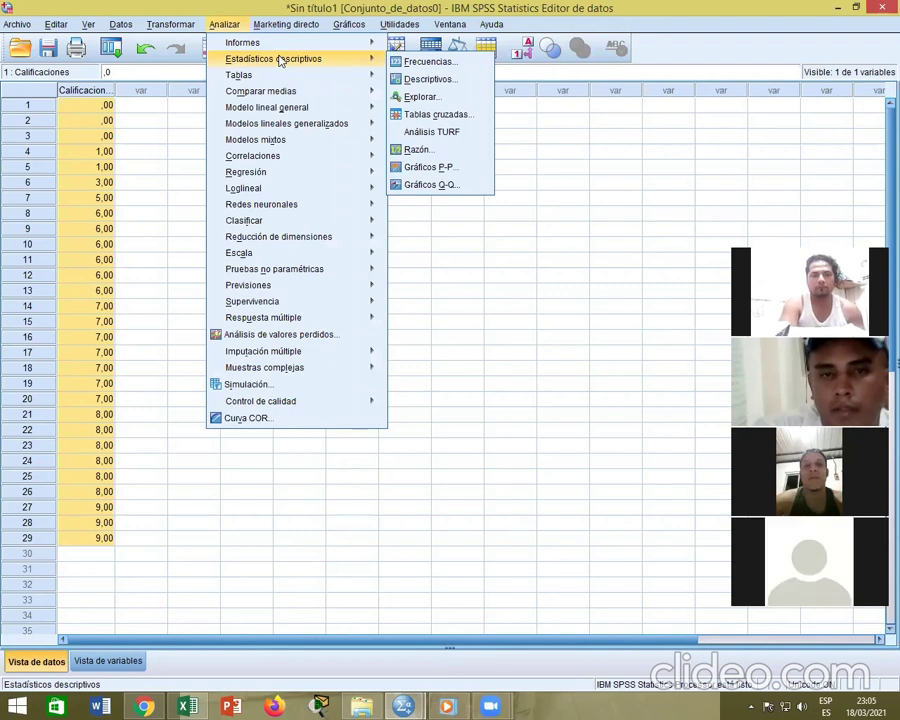
click(424, 62)
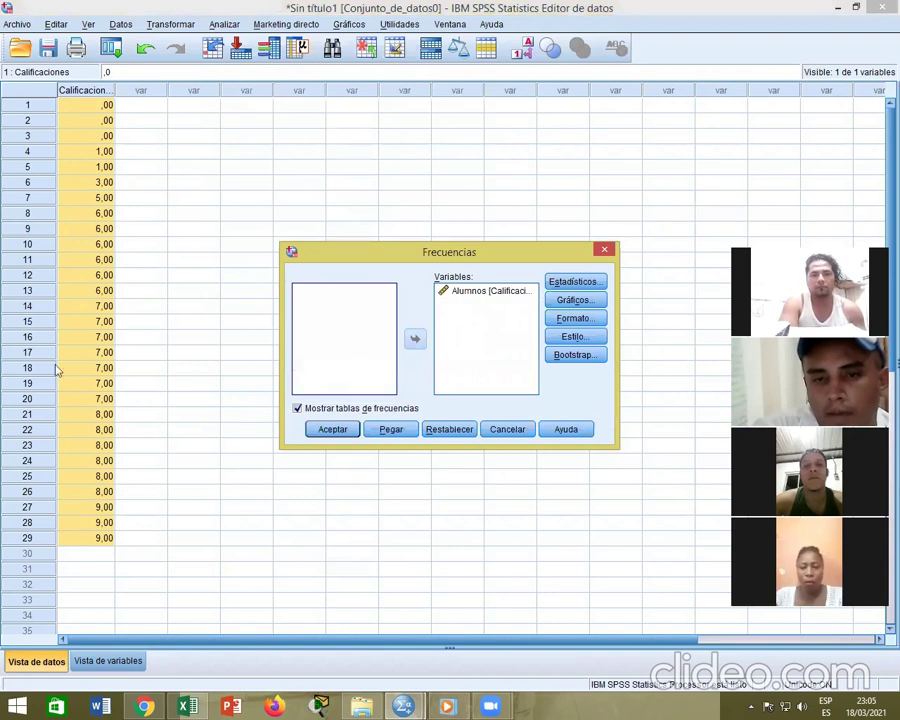
click(572, 282)
click(478, 270)
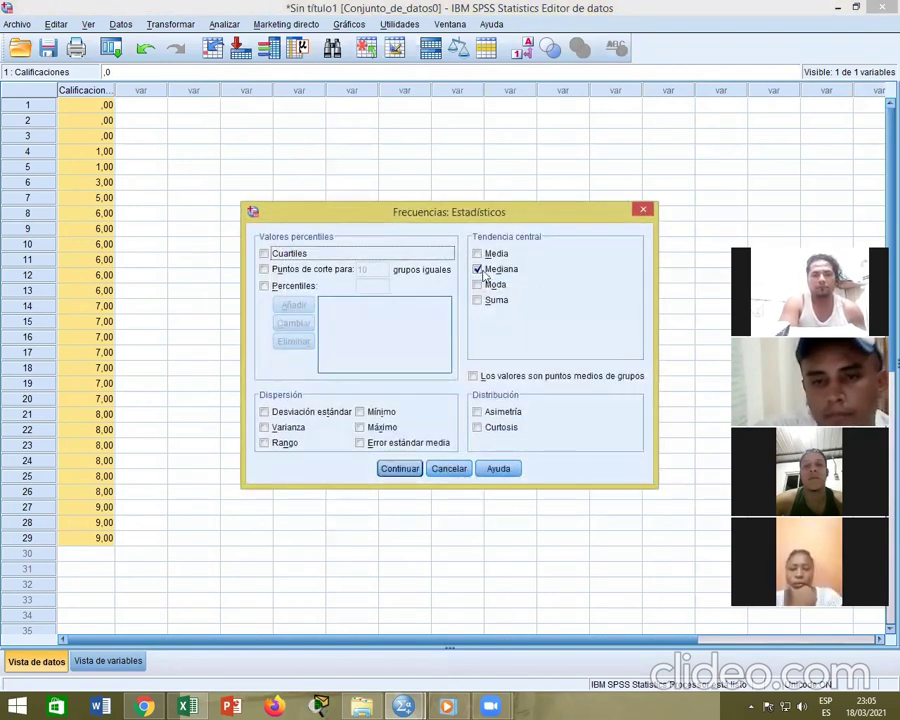
click(478, 284)
click(478, 269)
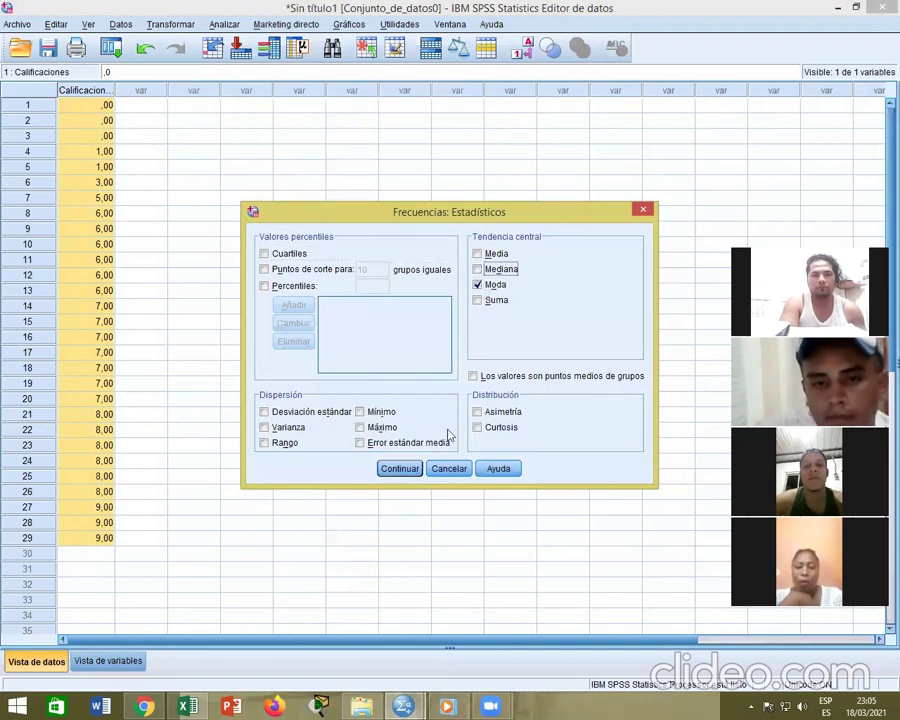
click(400, 468)
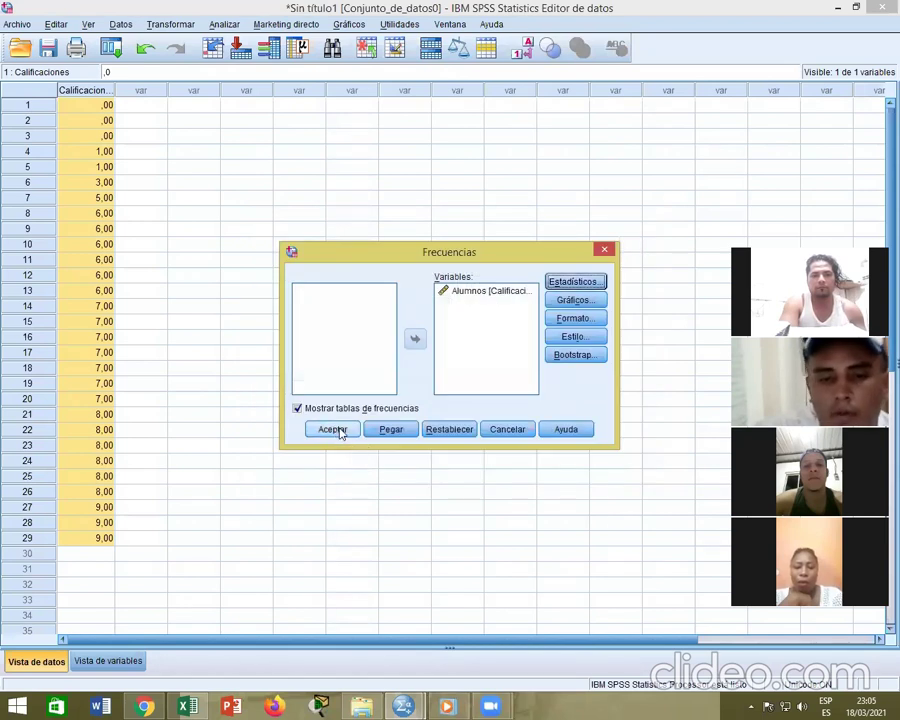
click(339, 430)
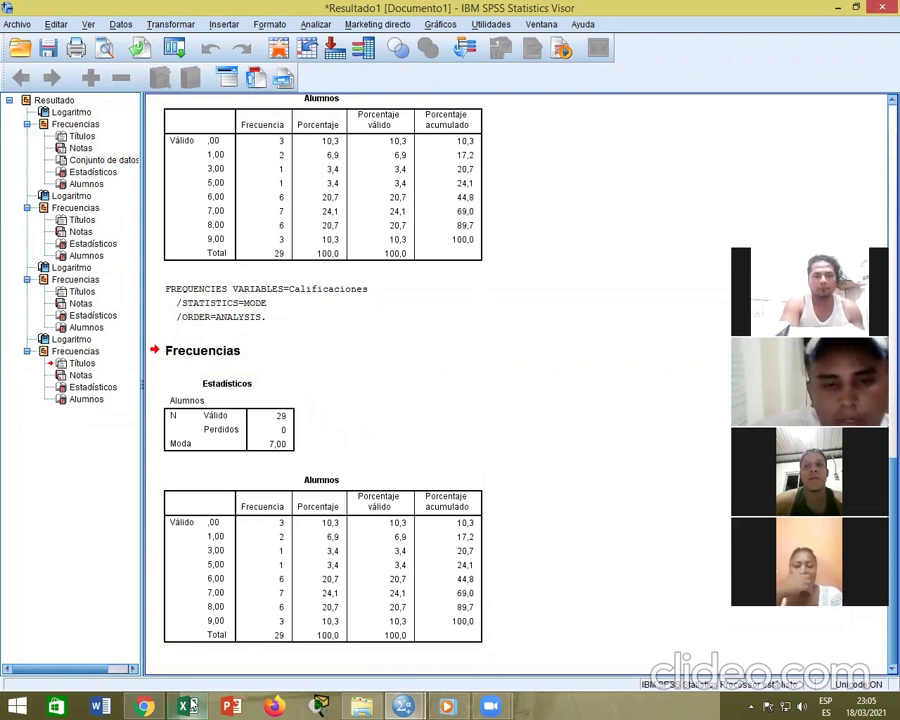
Step: Compare the mode with the manual Moda calculation on Excel's TAREA 2 sheet and return to the SPSS data editor
click(190, 605)
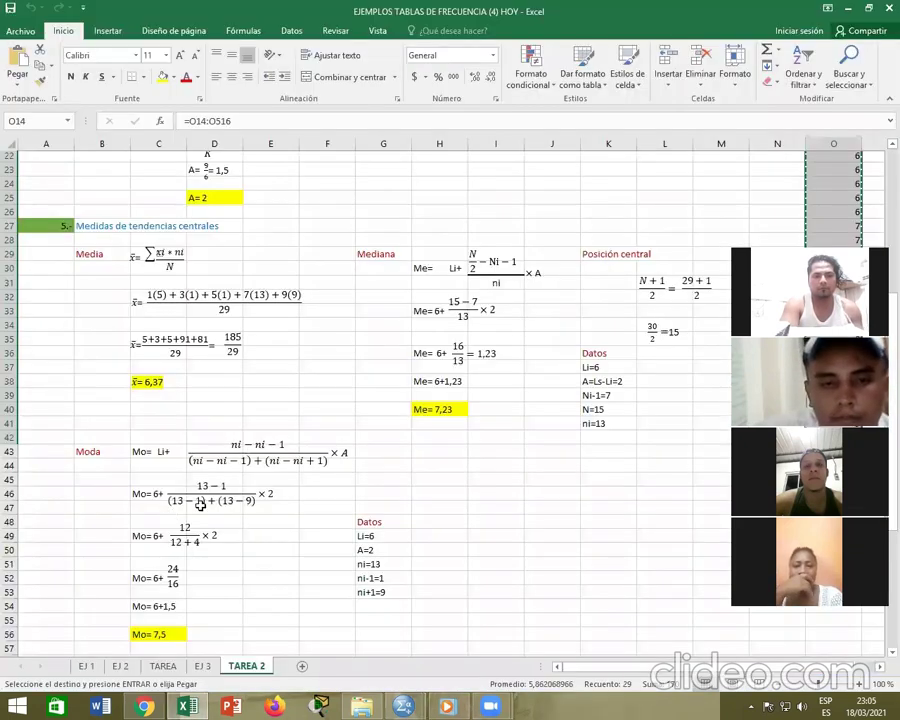
scroll(171, 509, down, 4)
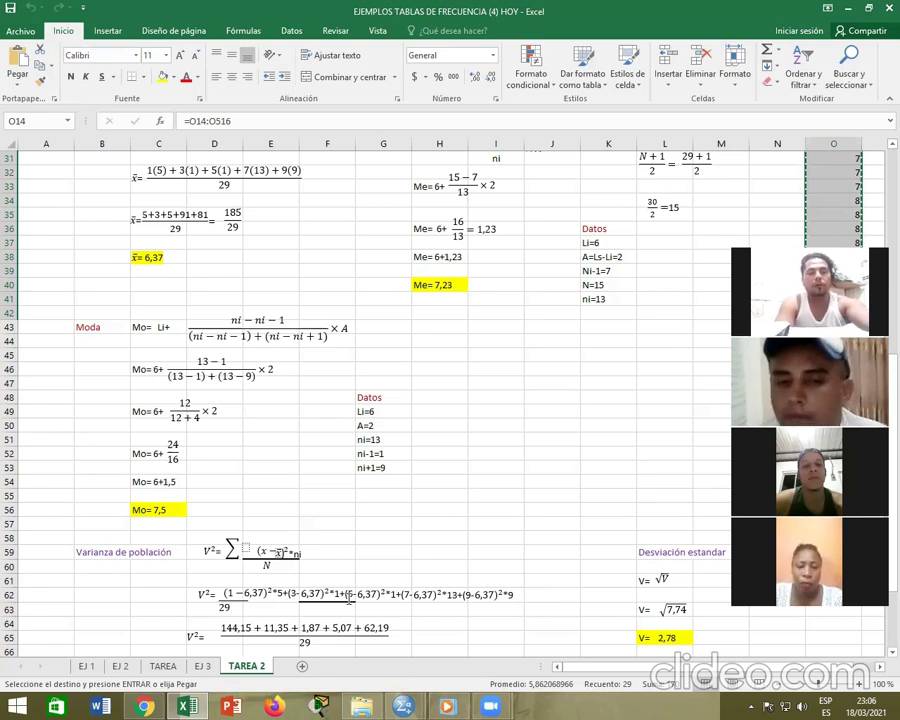
key(alt+Tab)
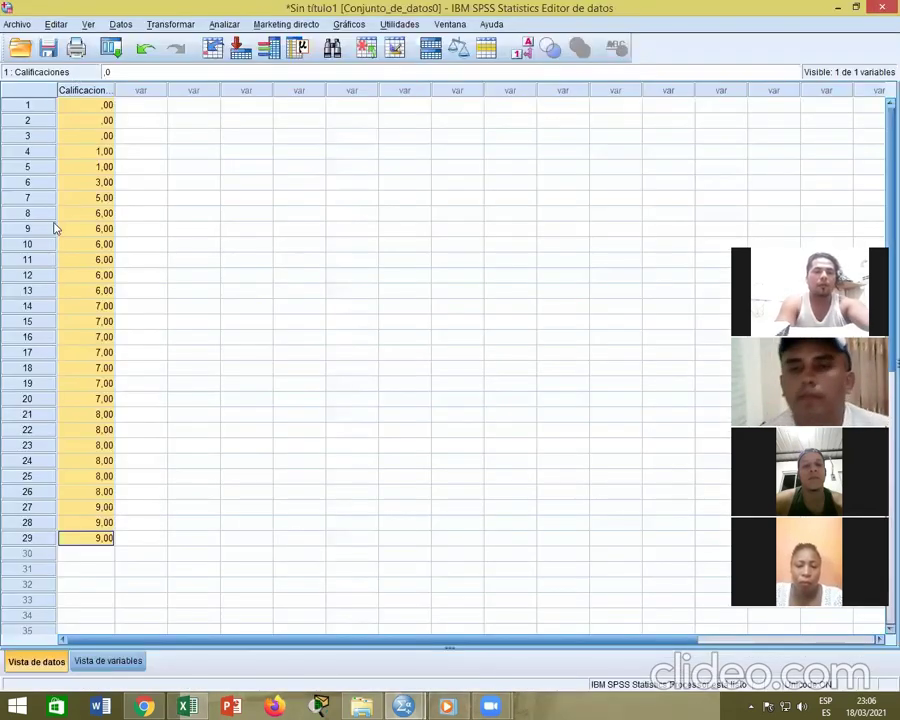
Step: Run Frequencies on the Alumnos variable with Moda turned off and Desviación estándar and Varianza as the statistics
click(225, 24)
mouse_move(299, 61)
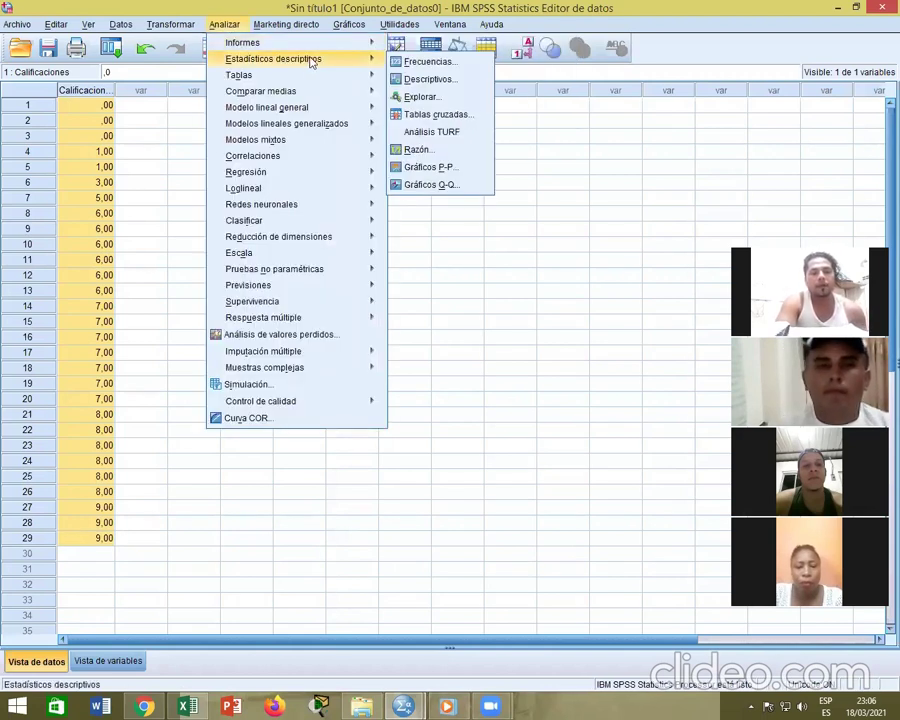
click(428, 62)
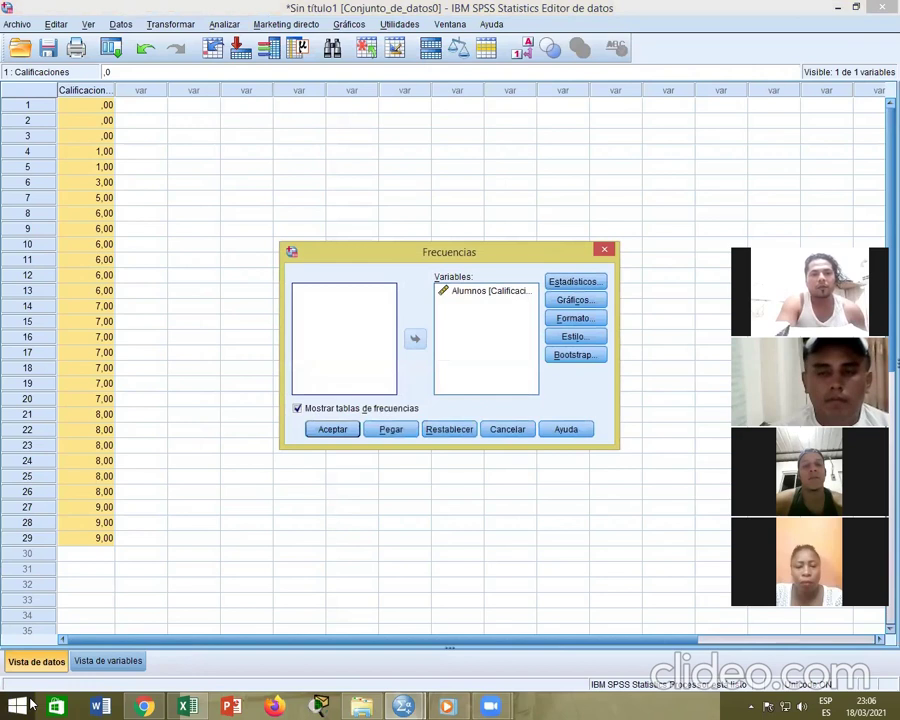
click(572, 285)
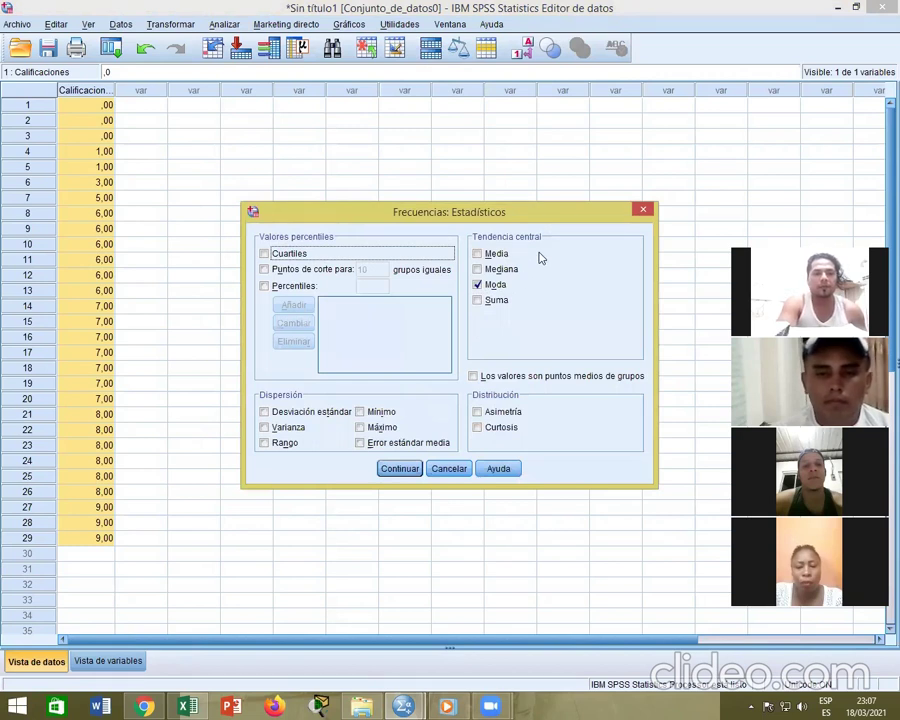
click(478, 285)
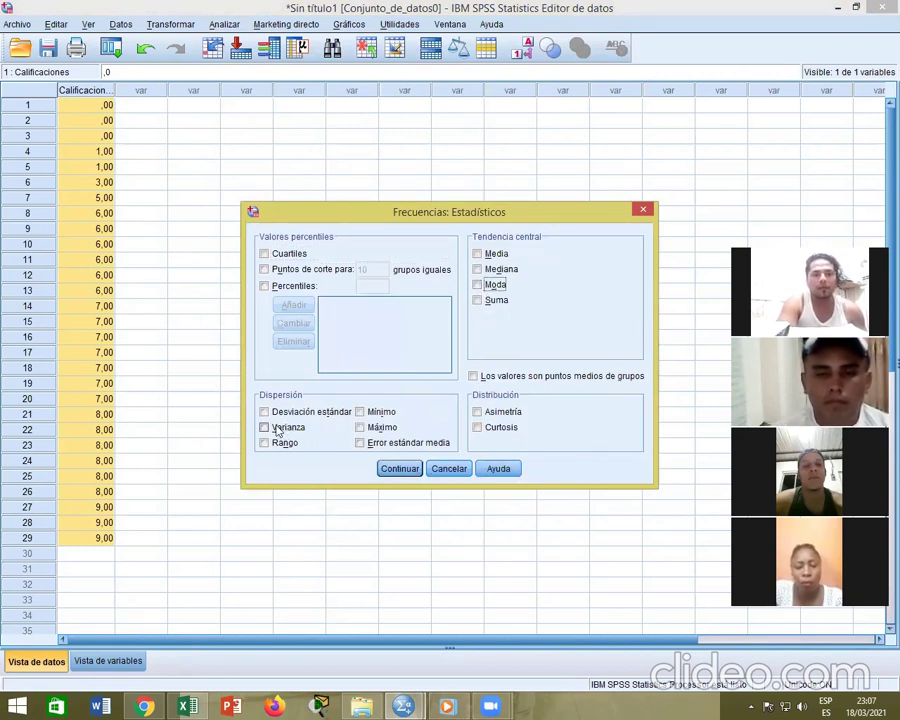
click(264, 412)
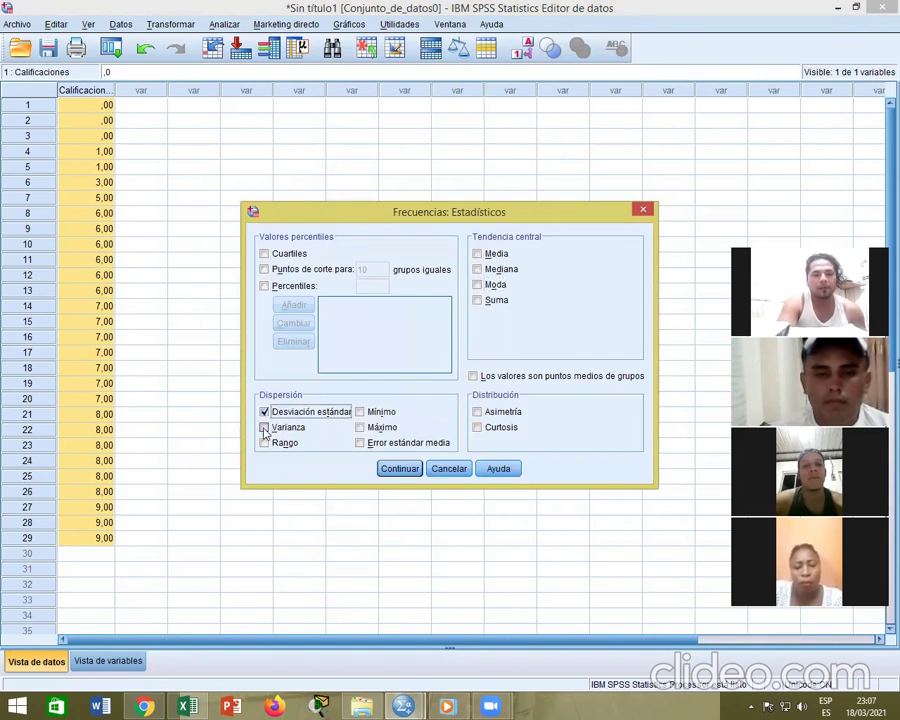
click(264, 427)
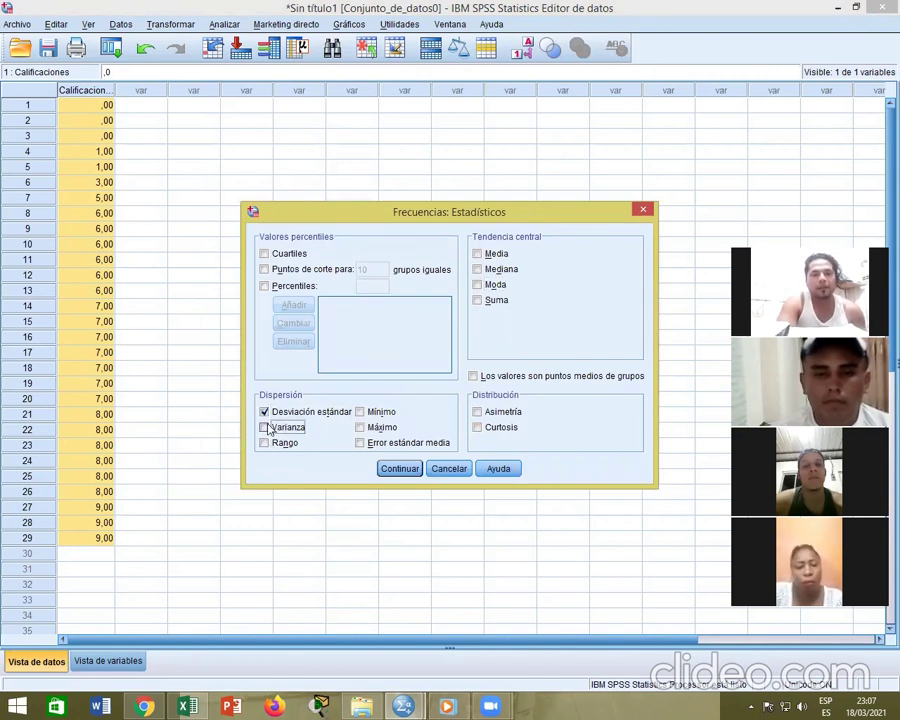
click(402, 468)
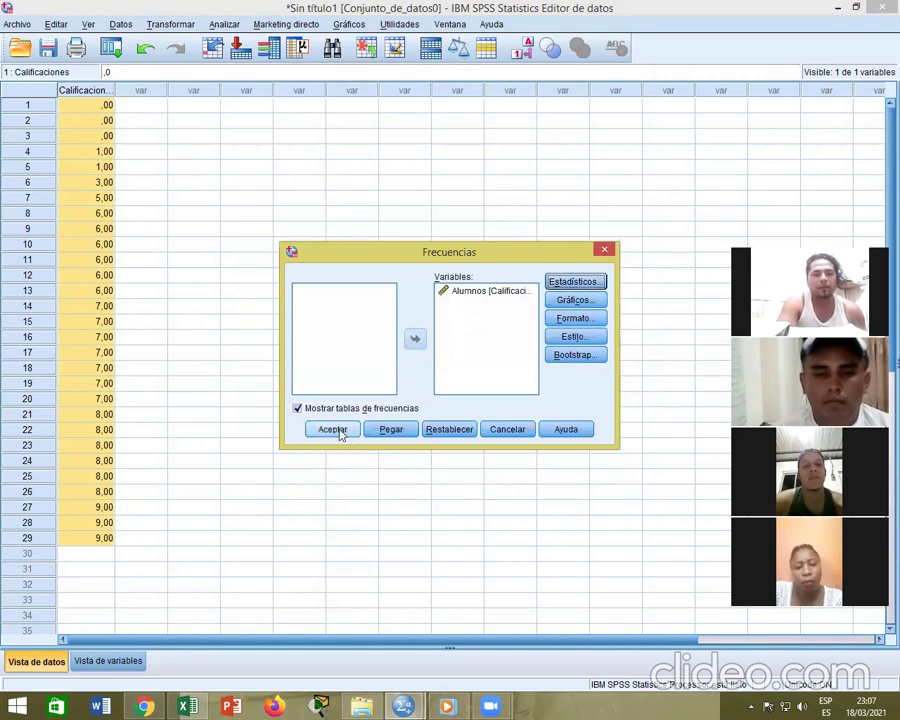
click(334, 429)
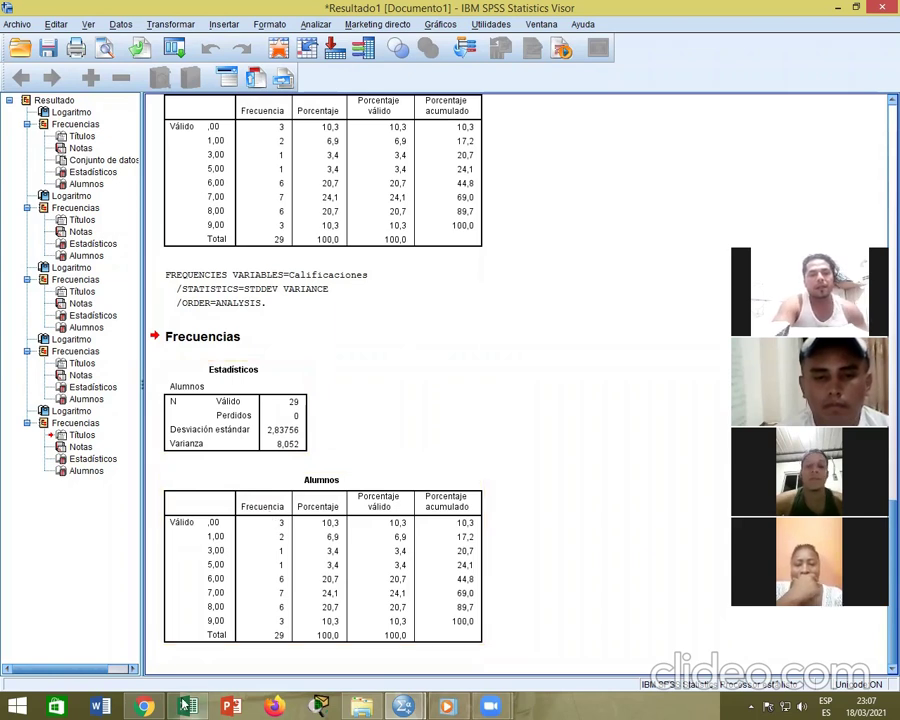
Step: Compare the variance and standard deviation with the manual Varianza de población and Desviación estandar calculations on Excel's TAREA 2 sheet
mouse_move(185, 706)
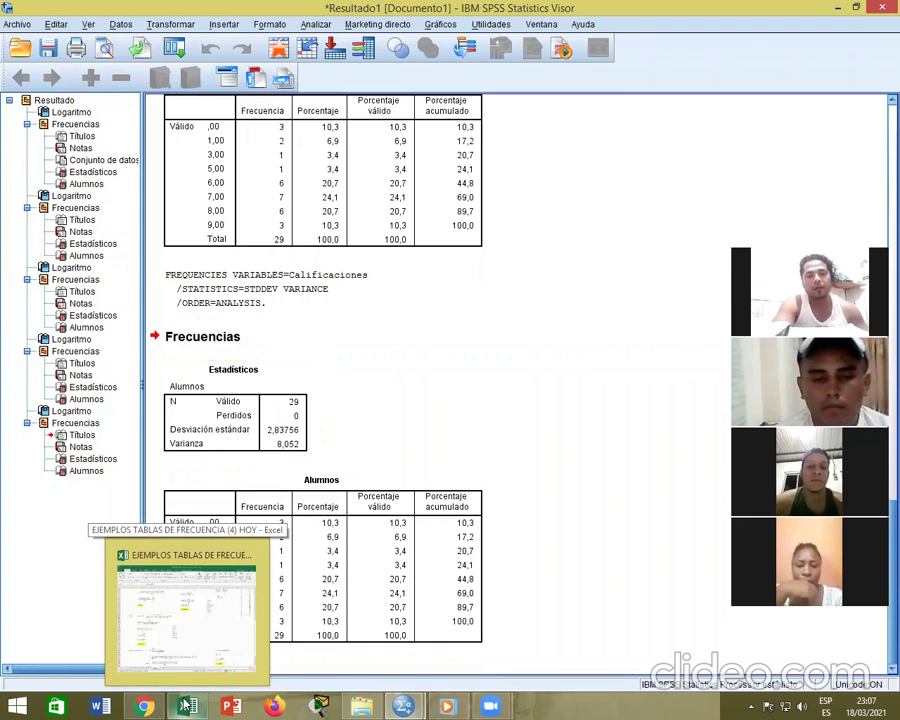
click(193, 638)
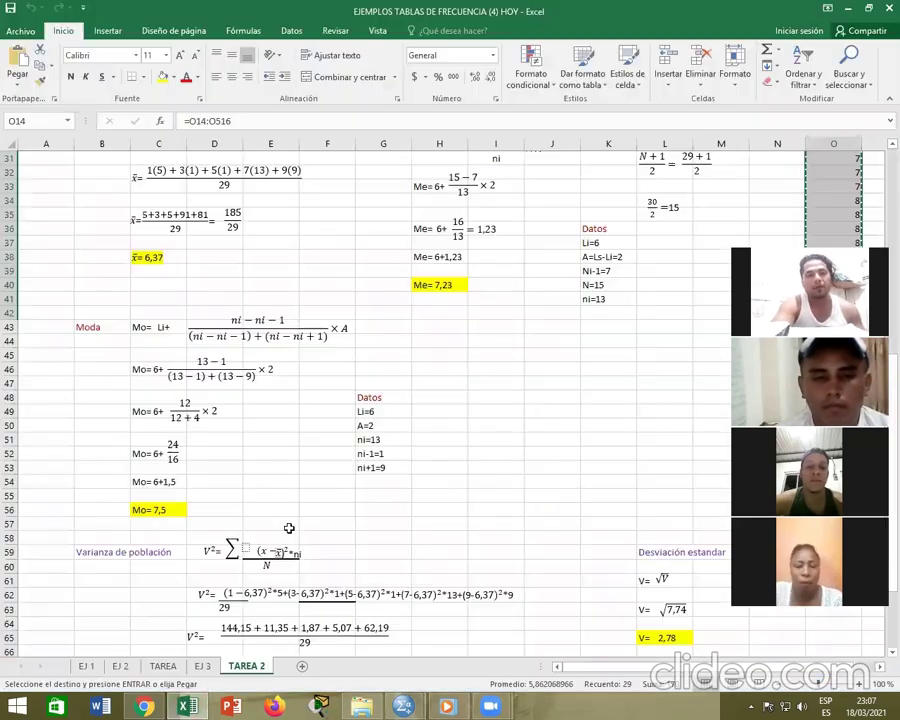
scroll(290, 524, down, 6)
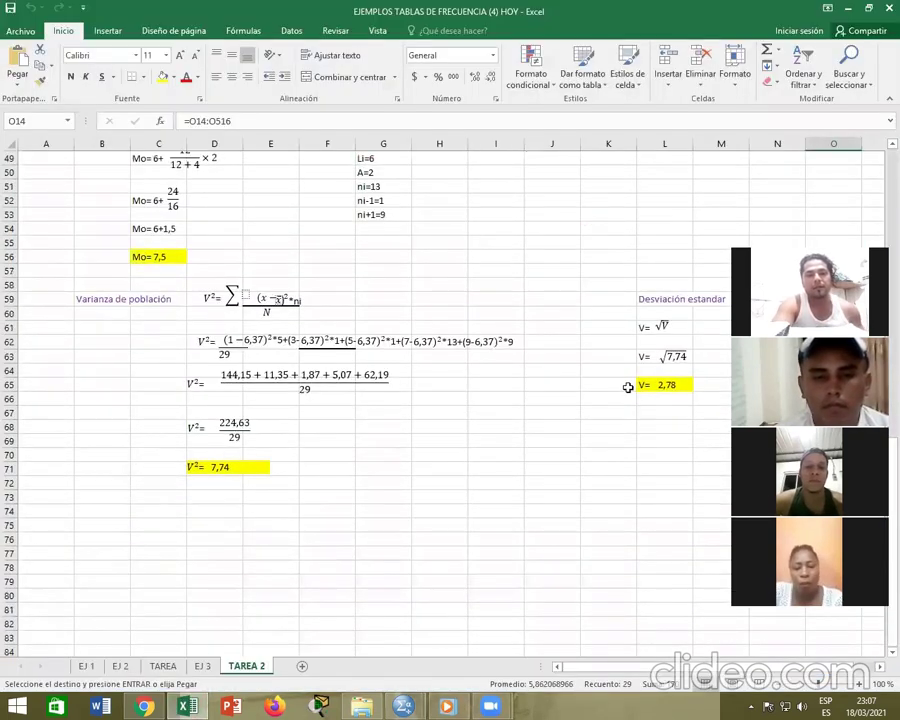